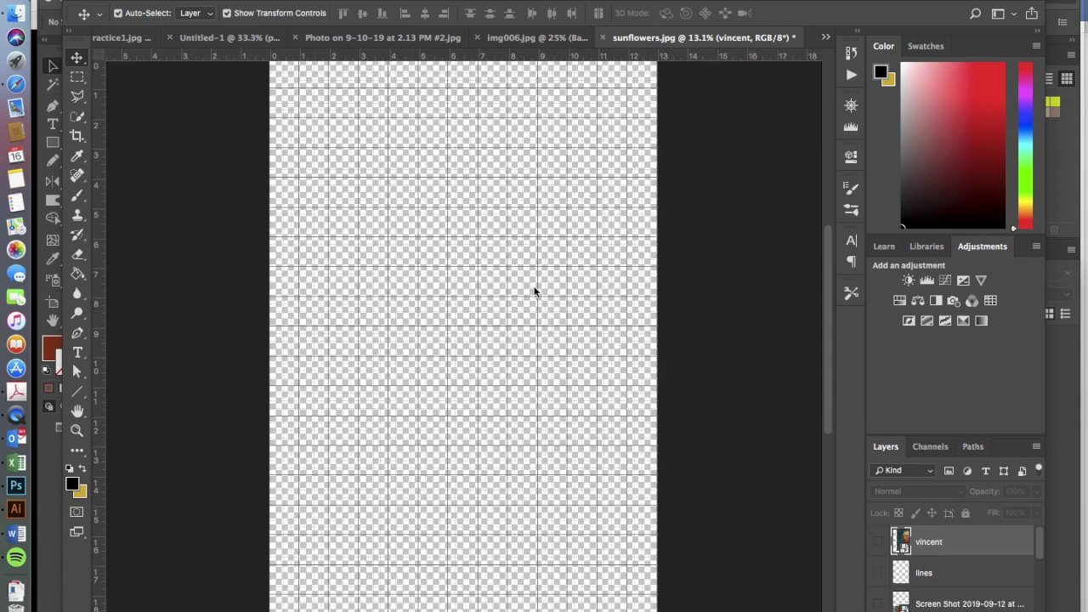
Toggle the document grid's visibility off and back on.
{"action": "key", "text": "super+apostrophe"}
{"action": "key", "text": "super+apostrophe"}
{"action": "key", "text": "super+apostrophe"}
{"action": "key", "text": "super+apostrophe"}
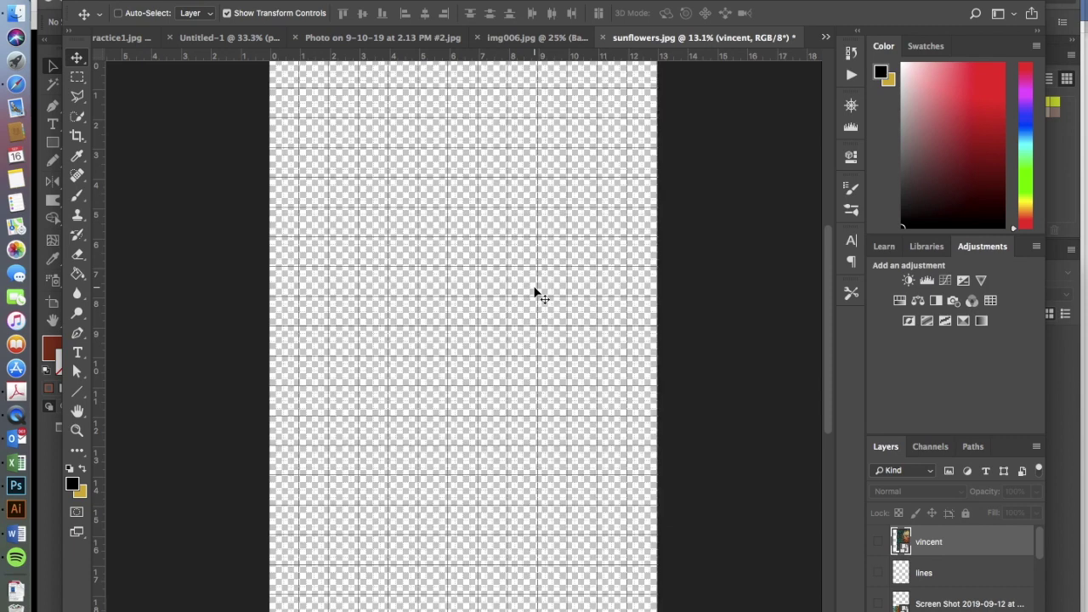
Turn off snapping to the grid.
{"action": "left_click", "coordinate": [437, 1]}
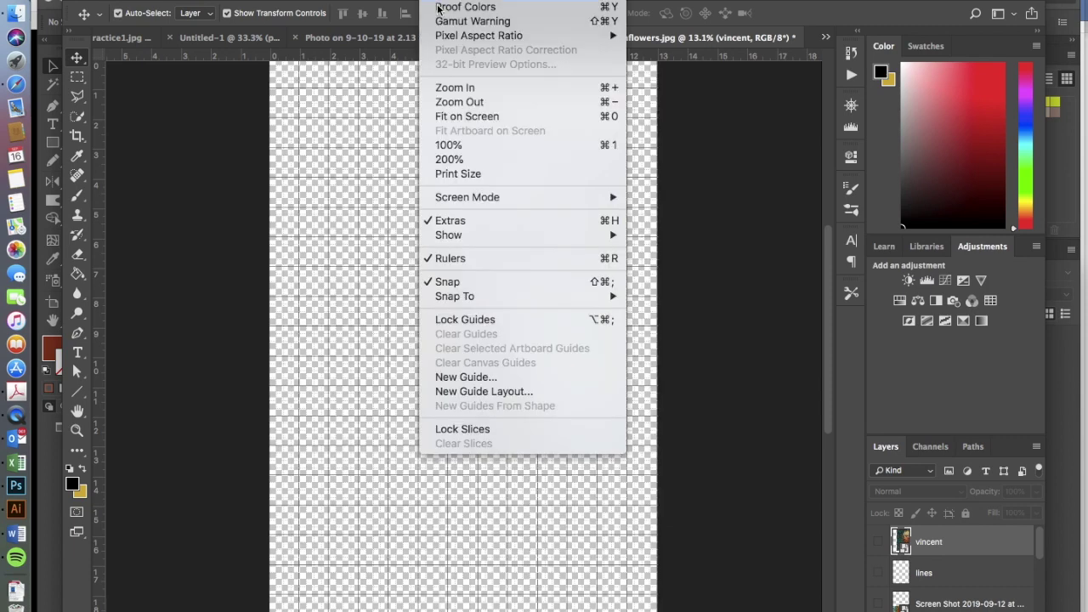
{"action": "mouse_move", "coordinate": [494, 233]}
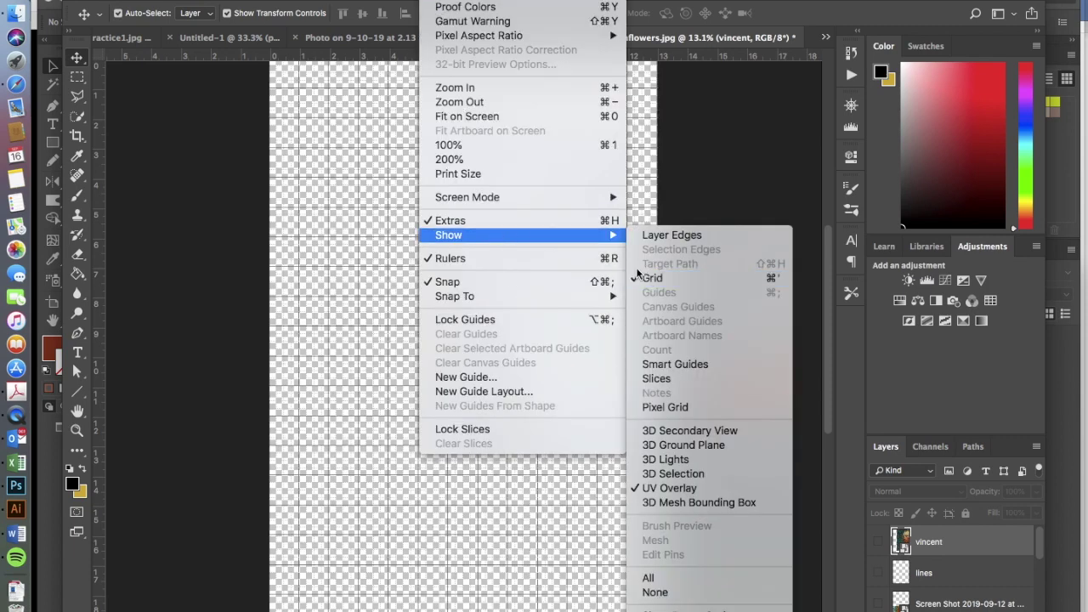
{"action": "mouse_move", "coordinate": [513, 294]}
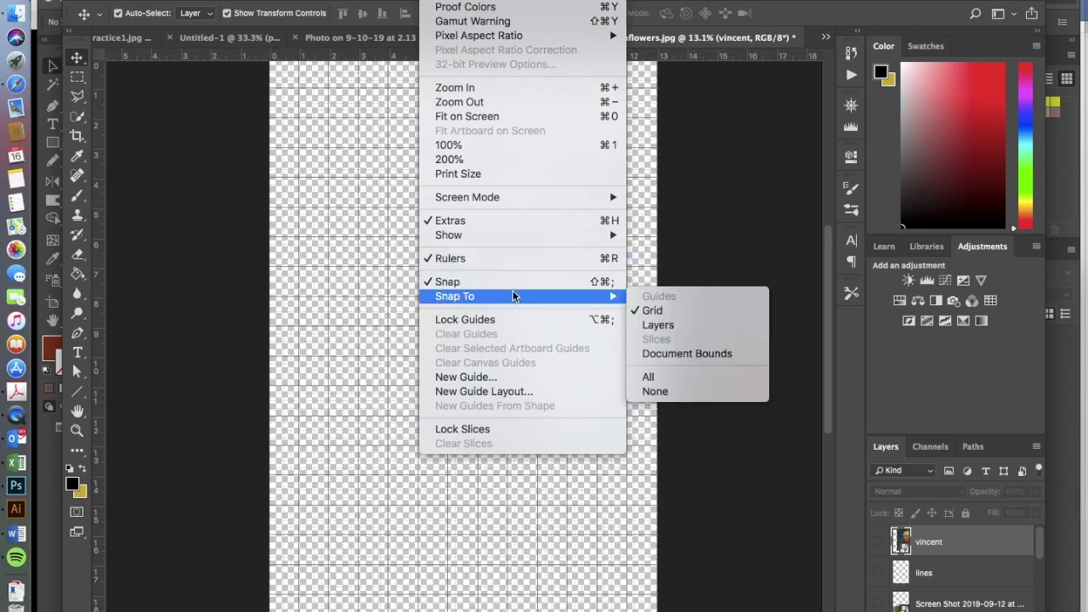
{"action": "left_click", "coordinate": [652, 311]}
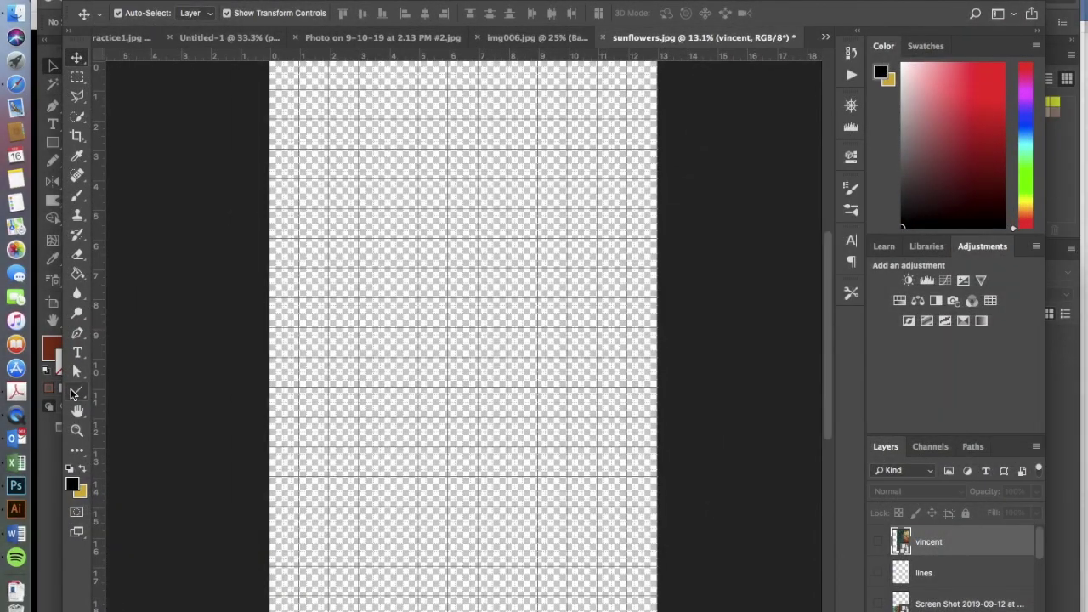
On a new layer, draw a straight vertical line from the canvas top at about 9 on the ruler down to about 11.
{"action": "left_click", "coordinate": [77, 394]}
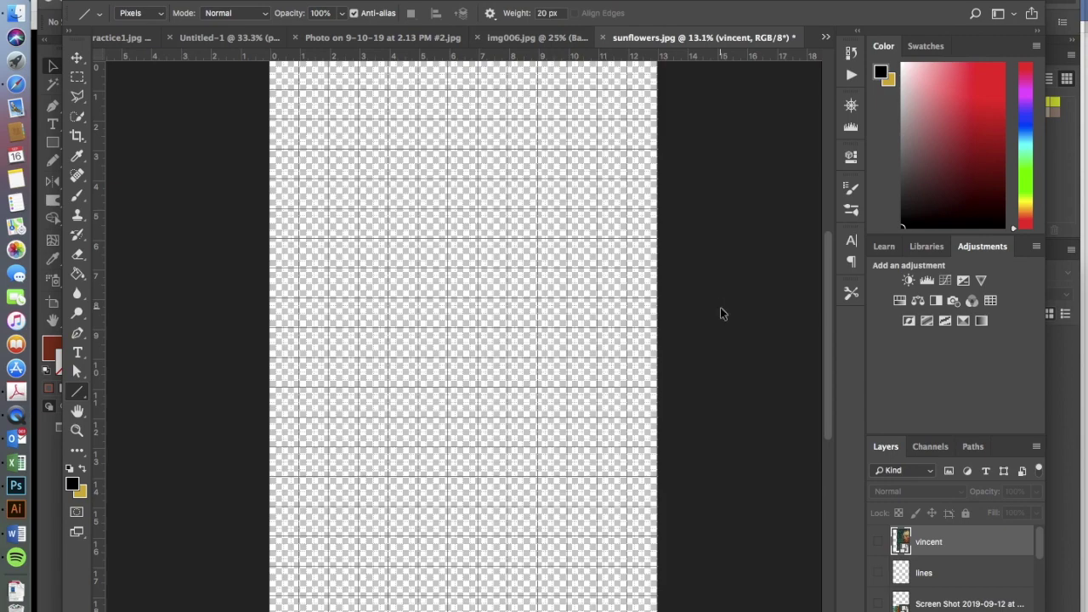
{"action": "key", "text": "super+minus"}
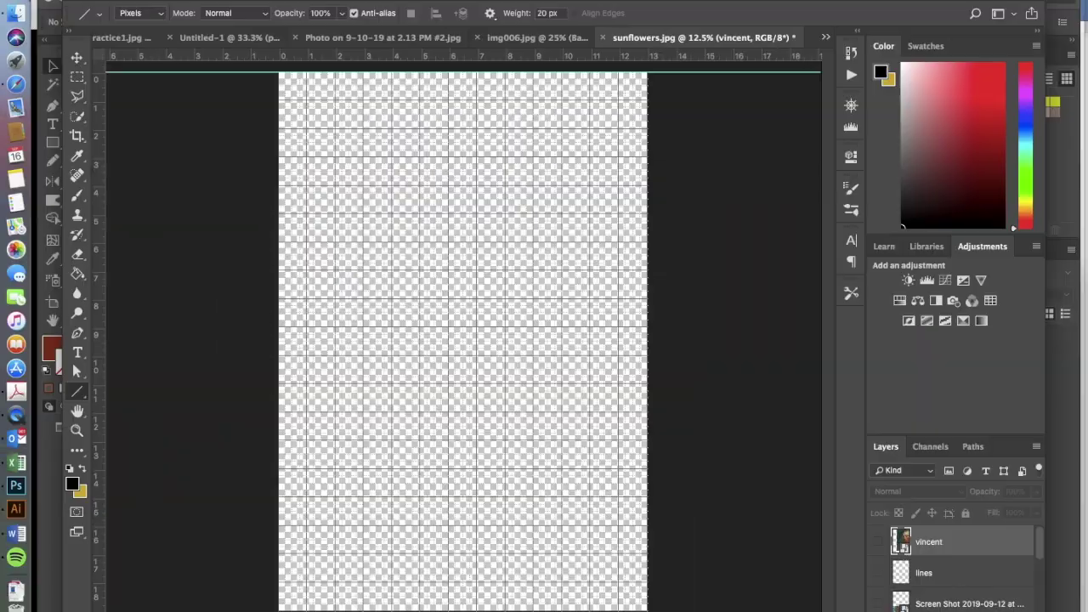
{"action": "key", "text": "shift+super+n"}
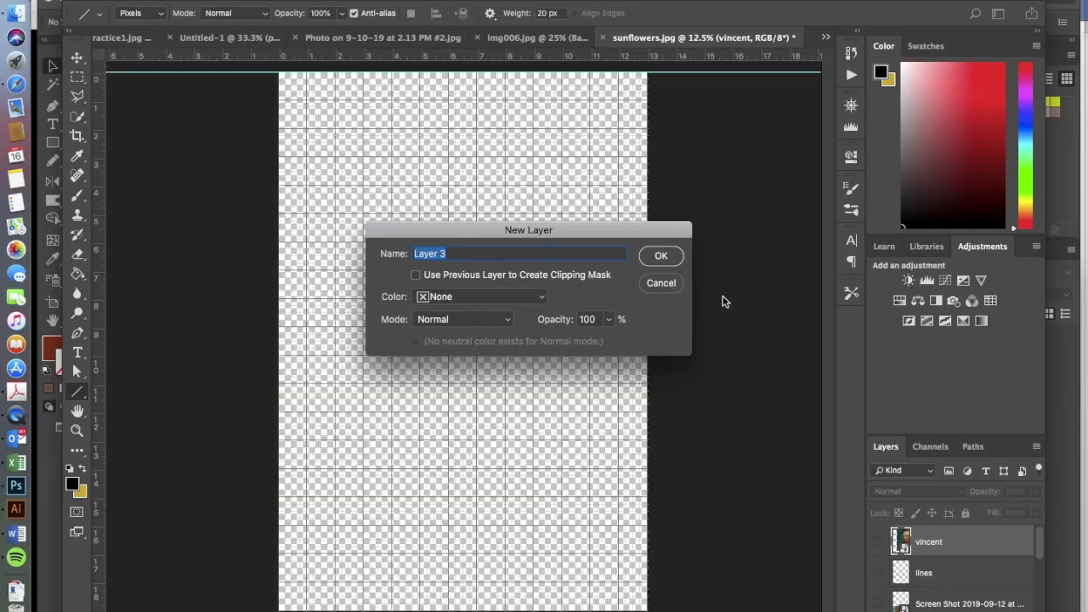
{"action": "left_click", "coordinate": [660, 256]}
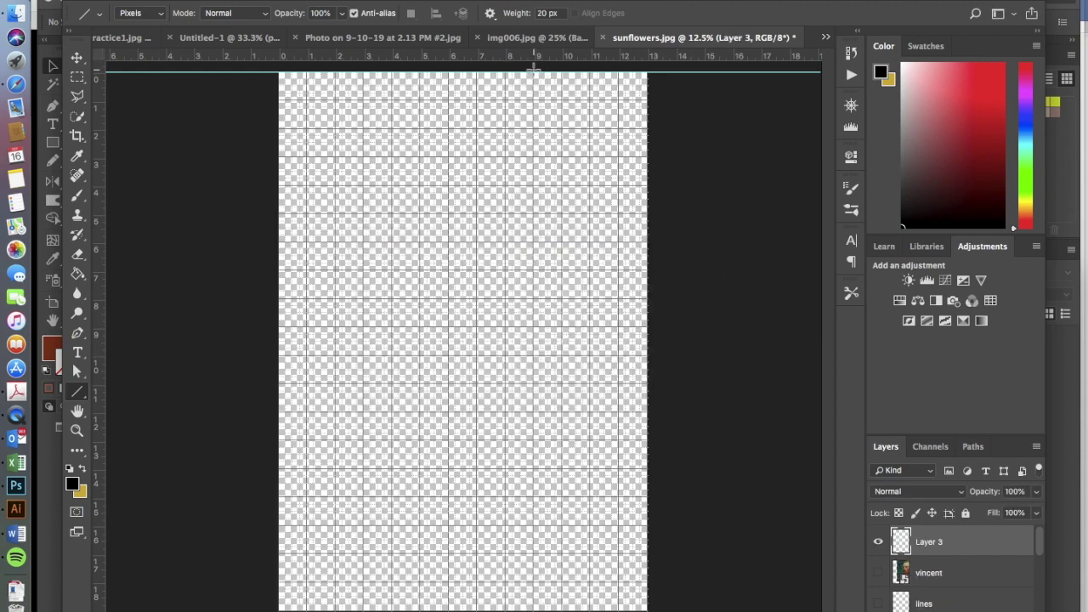
{"action": "left_click_drag", "start_coordinate": [534, 69], "coordinate": [534, 384]}
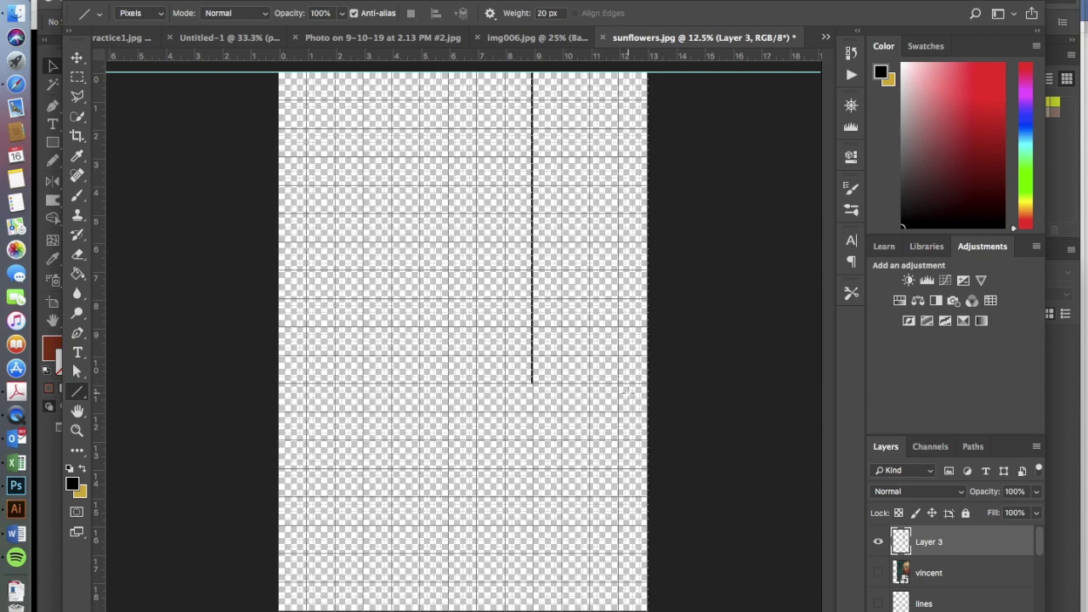
On another new layer, draw a horizontal line across the full canvas width at the lower end of the vertical line.
{"action": "key", "text": "super+shift+n"}
{"action": "key", "text": "Return"}
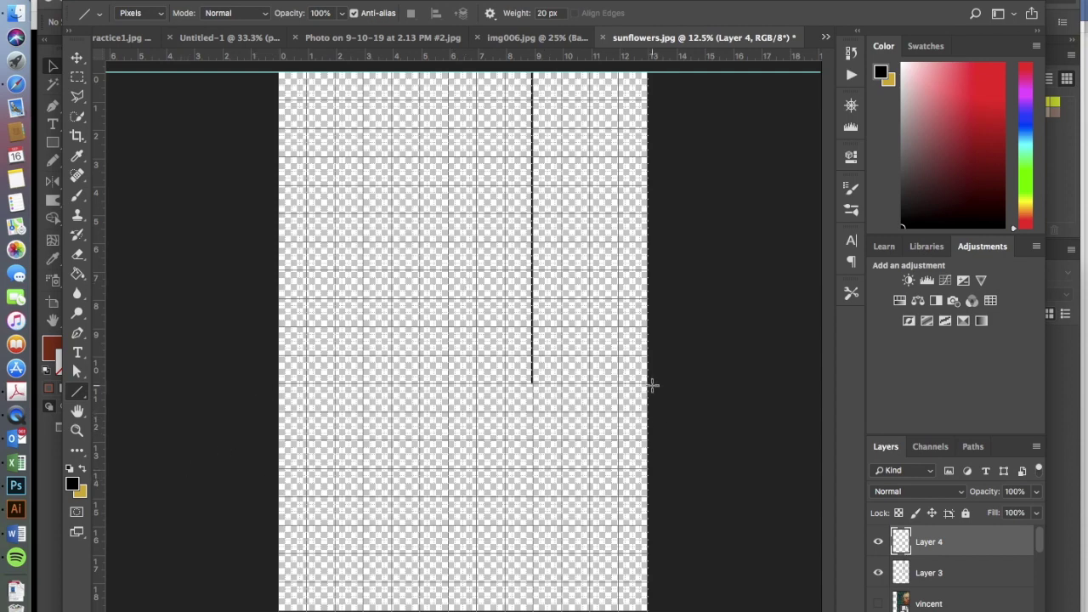
{"action": "left_click_drag", "start_coordinate": [652, 385], "coordinate": [252, 391]}
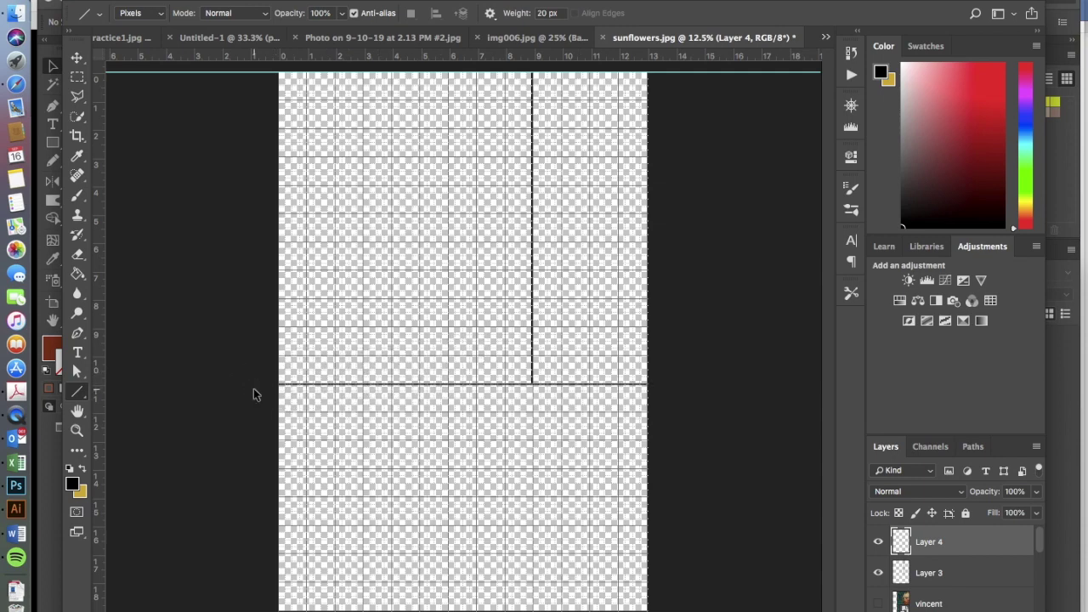
Move the horizontal line slightly up so it meets the vertical line's lower end.
{"action": "key", "text": "super+equal"}
{"action": "key", "text": "super+equal"}
{"action": "key", "text": "super+equal"}
{"action": "key", "text": "super+equal"}
{"action": "key", "text": "super+equal"}
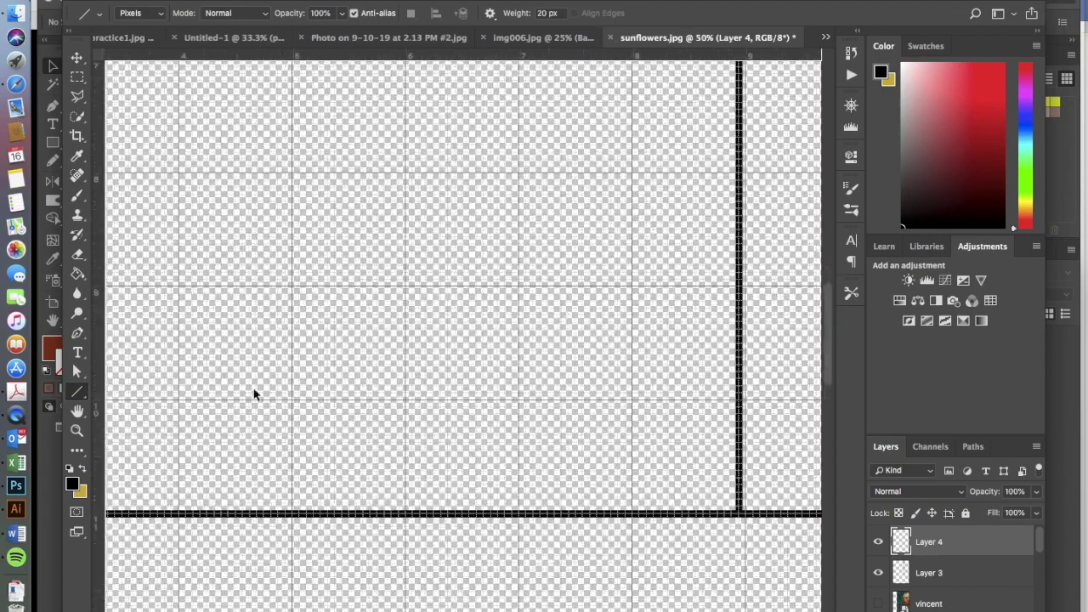
{"action": "scroll", "coordinate": [254, 390], "scroll_direction": "right", "scroll_amount": 5}
{"action": "scroll", "coordinate": [253, 389], "scroll_direction": "down", "scroll_amount": 1}
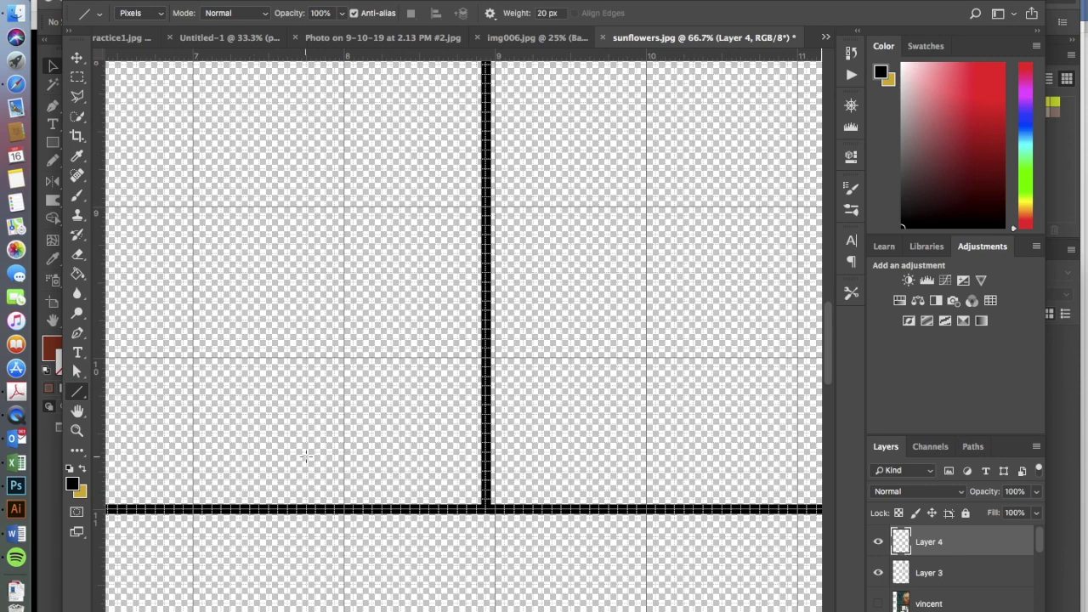
{"action": "left_click", "coordinate": [76, 57]}
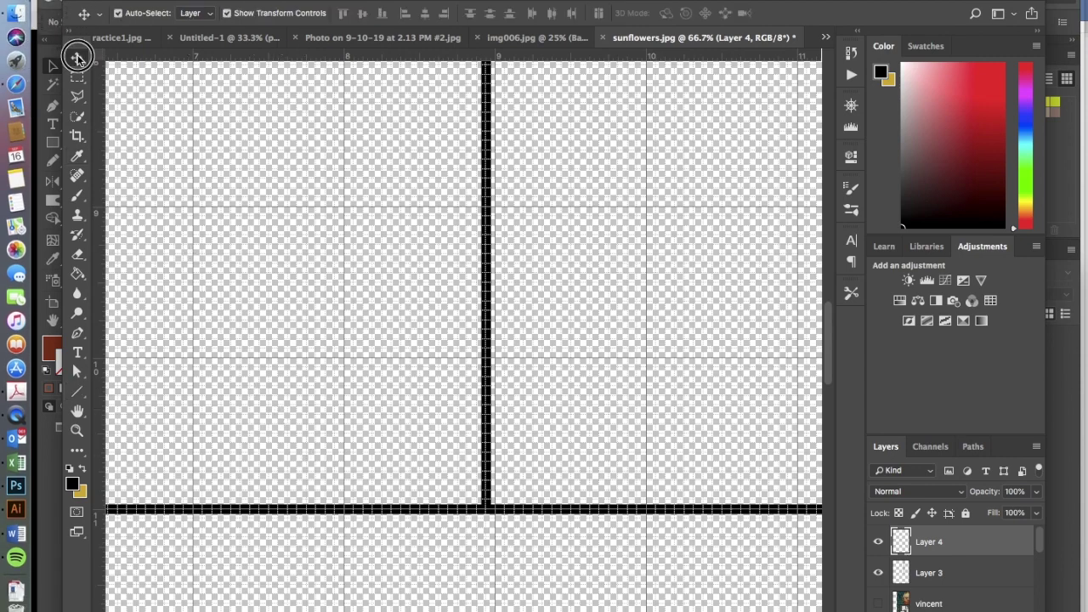
{"action": "left_click_drag", "start_coordinate": [478, 439], "coordinate": [479, 432]}
{"action": "key", "text": "Down"}
{"action": "key", "text": "Down"}
{"action": "key", "text": "Down"}
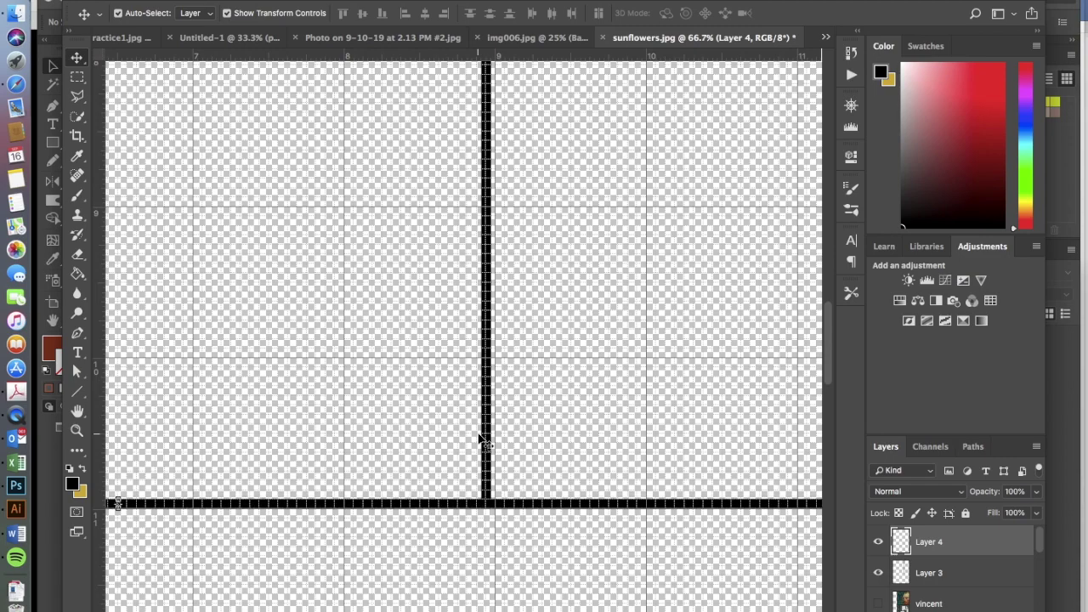
On a new layer, draw a second horizontal line across the full canvas width at about 13.7 on the vertical ruler.
{"action": "key", "text": "ctrl+minus"}
{"action": "key", "text": "ctrl+minus"}
{"action": "key", "text": "ctrl+minus"}
{"action": "key", "text": "ctrl+minus"}
{"action": "key", "text": "ctrl+minus"}
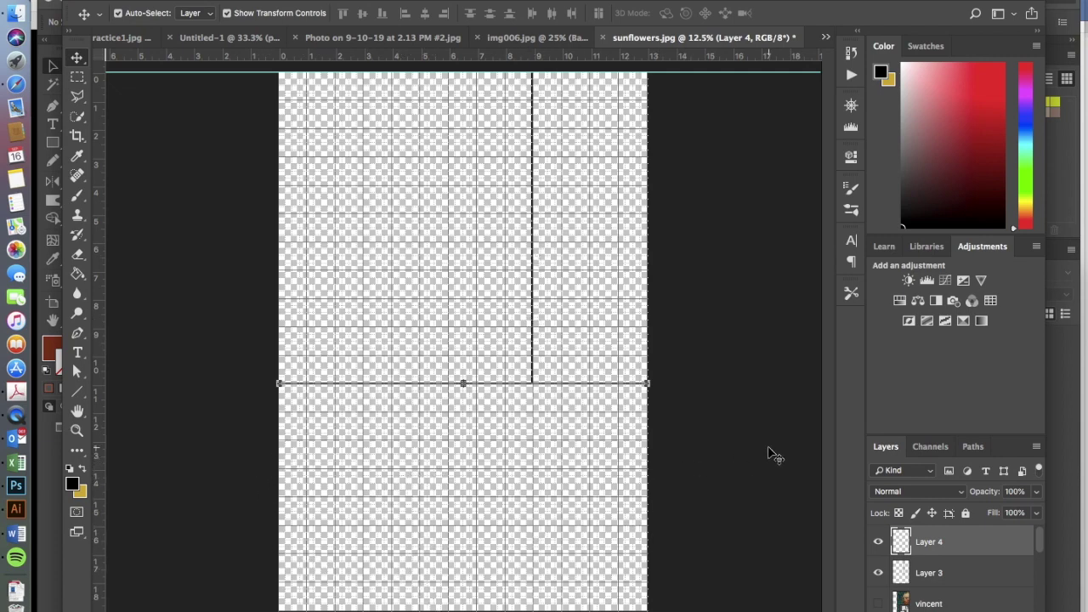
{"action": "key", "text": "shift+super+n"}
{"action": "key", "text": "Return"}
{"action": "key", "text": "l"}
{"action": "left_click", "coordinate": [76, 391]}
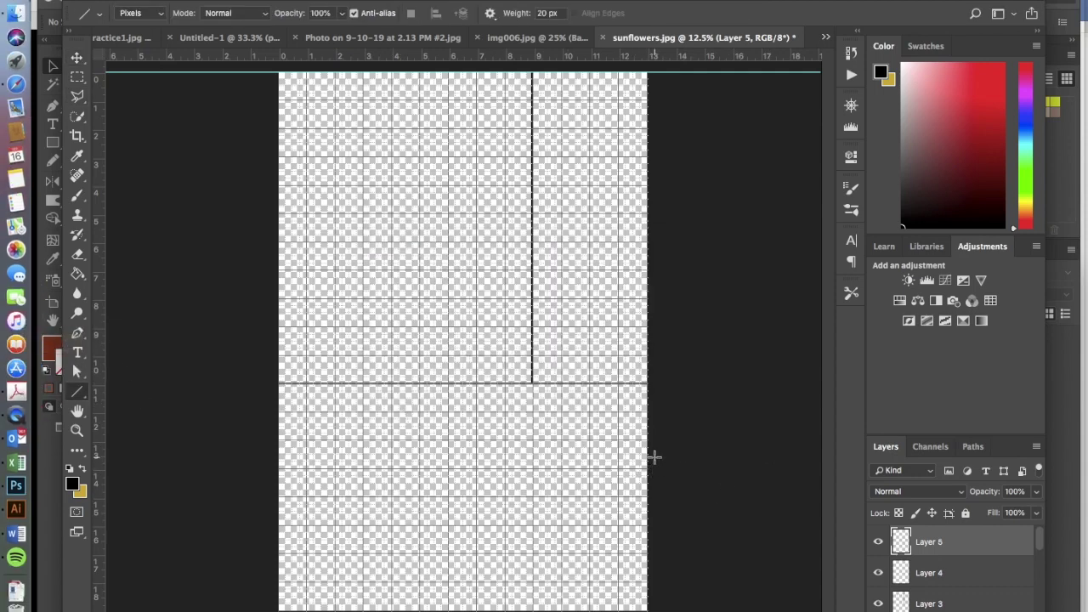
{"action": "left_click_drag", "start_coordinate": [652, 458], "coordinate": [258, 464]}
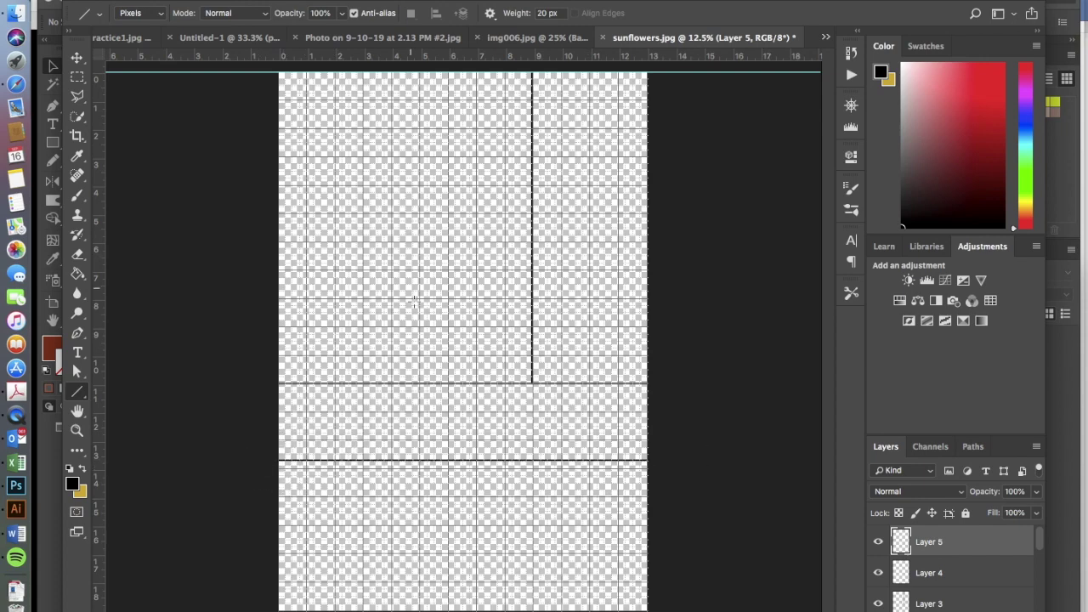
On a new layer, draw a vertical line at about 5.6 on the ruler from the lower canvas area up to the second horizontal line.
{"action": "key", "text": "super+shift+n"}
{"action": "key", "text": "Return"}
{"action": "left_click_drag", "start_coordinate": [435, 609], "coordinate": [436, 458]}
Examine up close where the vertical lines meet the horizontal lines.
{"action": "key", "text": "super+plus"}
{"action": "key", "text": "super+plus"}
{"action": "key", "text": "super+plus"}
{"action": "key", "text": "super+plus"}
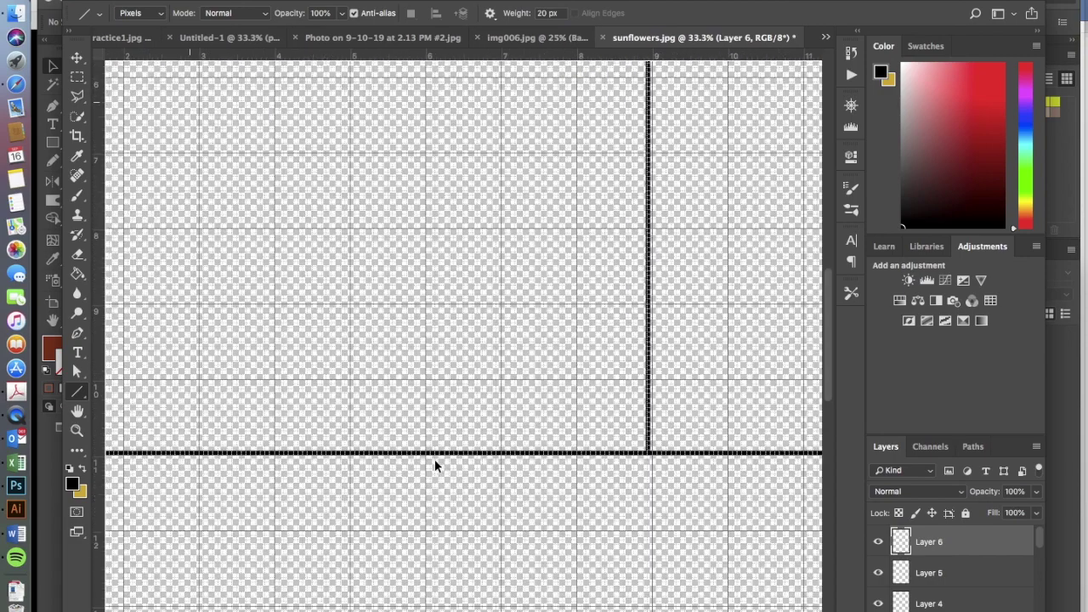
{"action": "scroll", "coordinate": [434, 459], "scroll_direction": "down", "scroll_amount": 7}
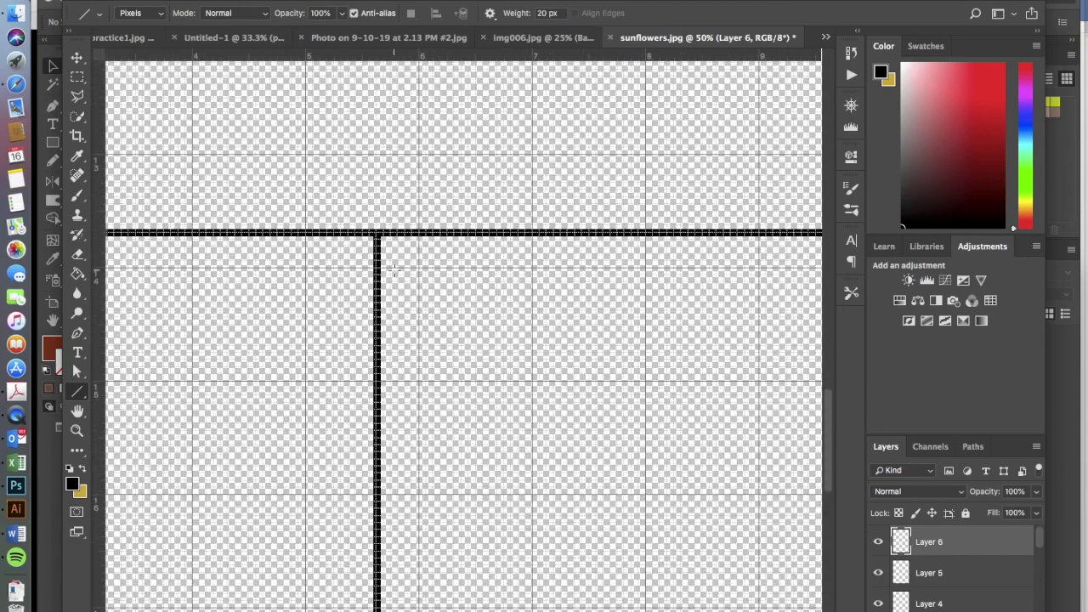
{"action": "scroll", "coordinate": [510, 357], "scroll_direction": "down", "scroll_amount": 10}
{"action": "scroll", "coordinate": [544, 407], "scroll_direction": "right", "scroll_amount": 6}
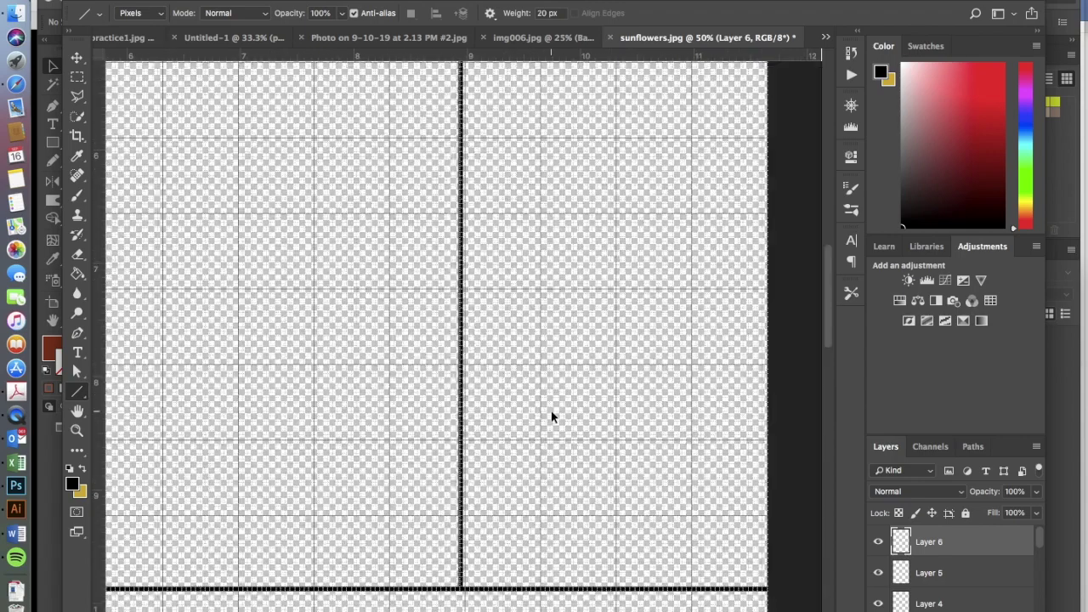
{"action": "key", "text": "super+minus"}
{"action": "key", "text": "super+minus"}
{"action": "key", "text": "super+minus"}
{"action": "key", "text": "super+minus"}
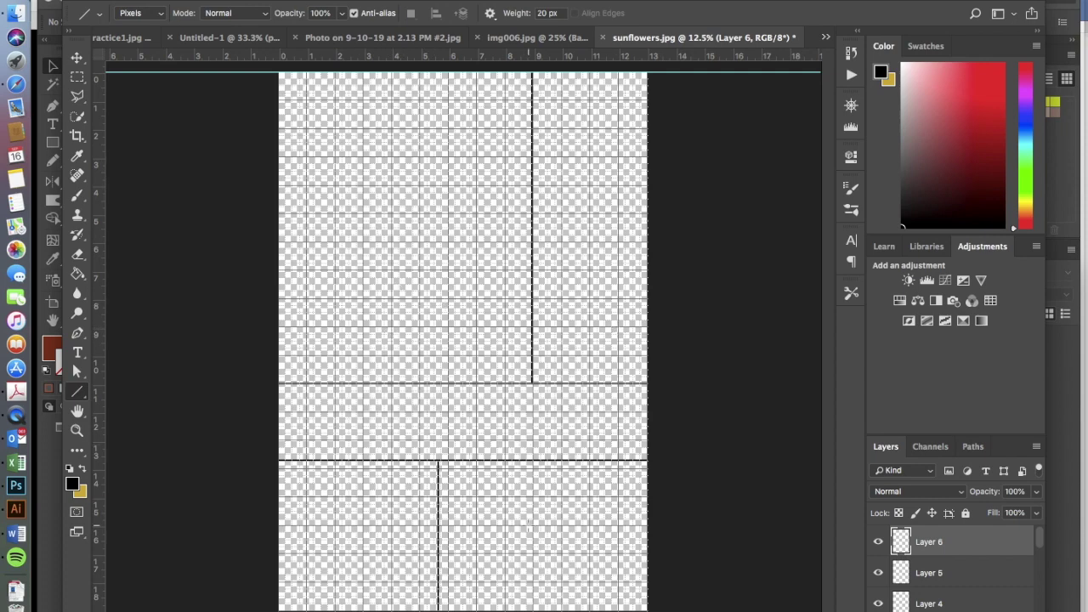
Merge the four line layers, Layer 3 through Layer 6, into a single layer.
{"action": "scroll", "coordinate": [969, 598], "scroll_direction": "down", "scroll_amount": 2}
{"action": "left_click", "coordinate": [964, 574]}
{"action": "scroll", "coordinate": [963, 572], "scroll_direction": "up", "scroll_amount": 2}
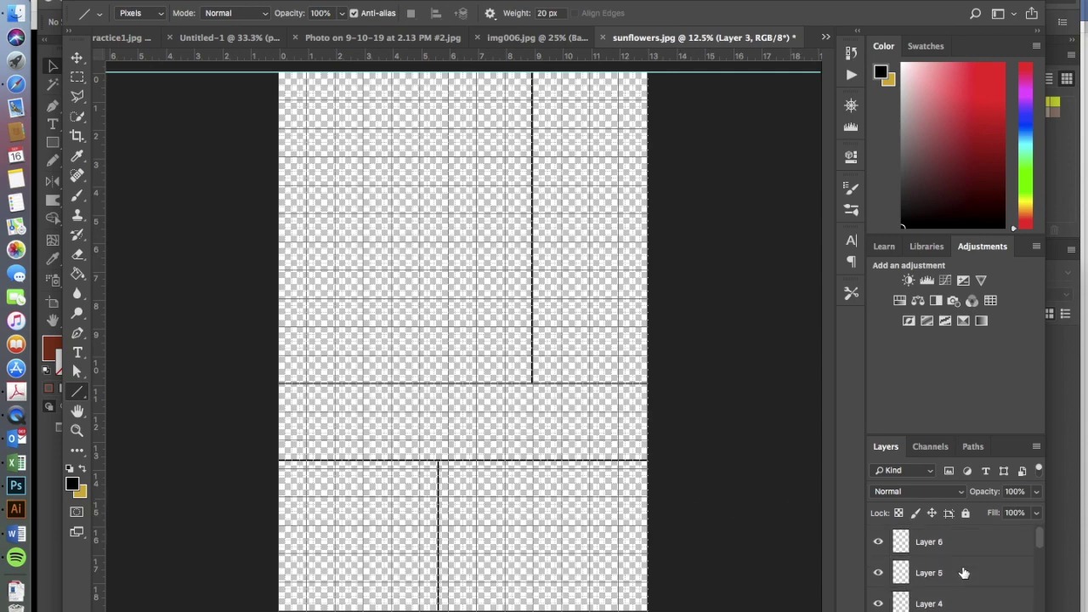
{"action": "left_click", "coordinate": [966, 541], "text": "shift"}
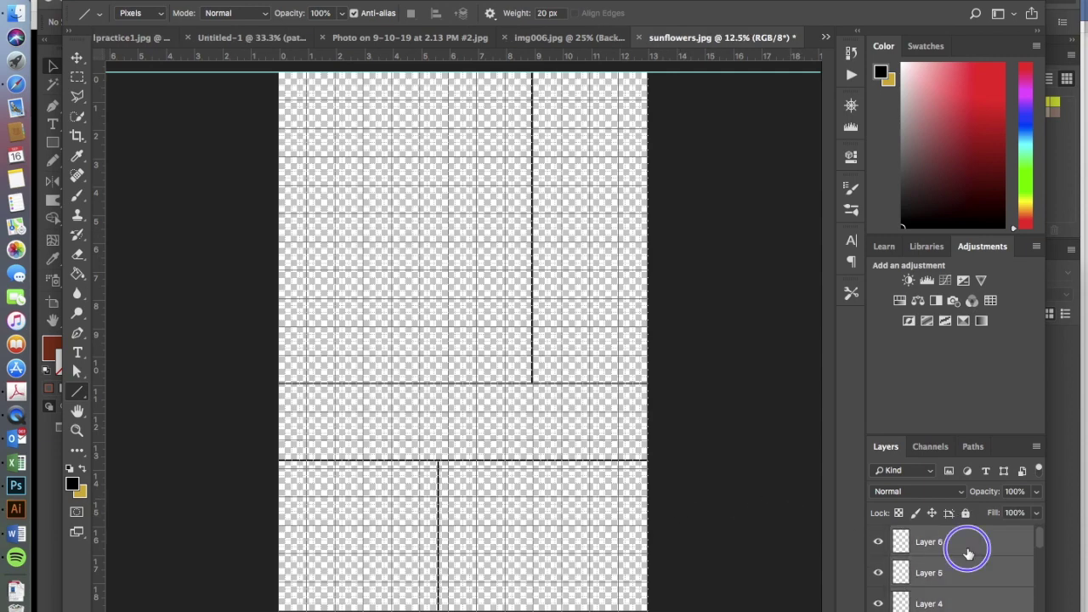
{"action": "right_click", "coordinate": [967, 554]}
{"action": "left_click", "coordinate": [856, 433]}
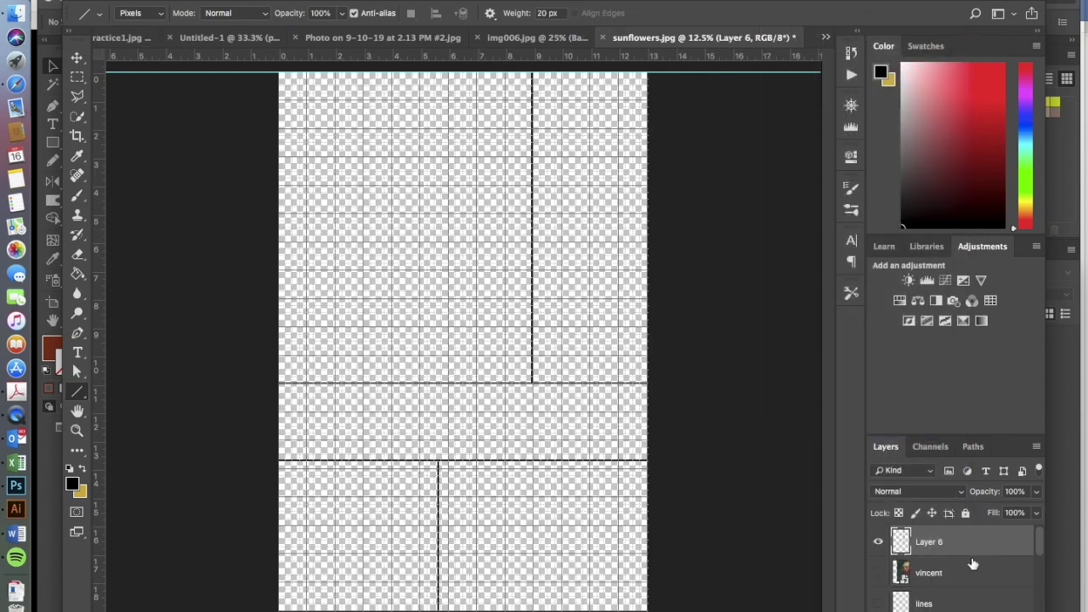
Rename the merged line layer as "new lines".
{"action": "double_click", "coordinate": [930, 542]}
{"action": "type", "text": "lines"}
{"action": "key", "text": "Return"}
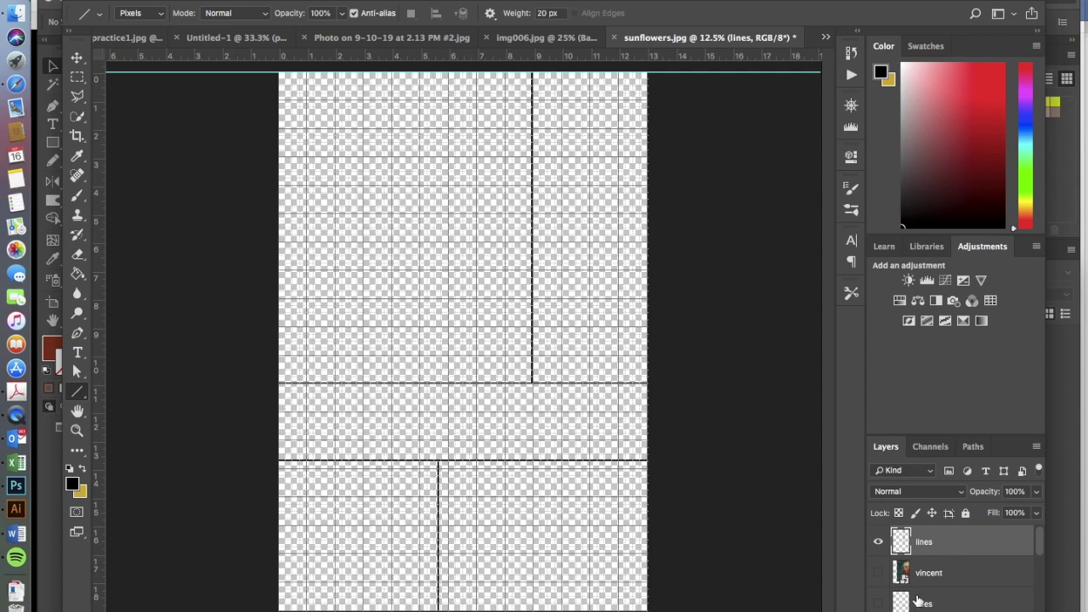
{"action": "left_click", "coordinate": [934, 594]}
{"action": "left_click", "coordinate": [925, 538]}
{"action": "double_click", "coordinate": [924, 543]}
{"action": "left_click", "coordinate": [916, 542]}
{"action": "type", "text": "new"}
{"action": "left_click", "coordinate": [963, 586]}
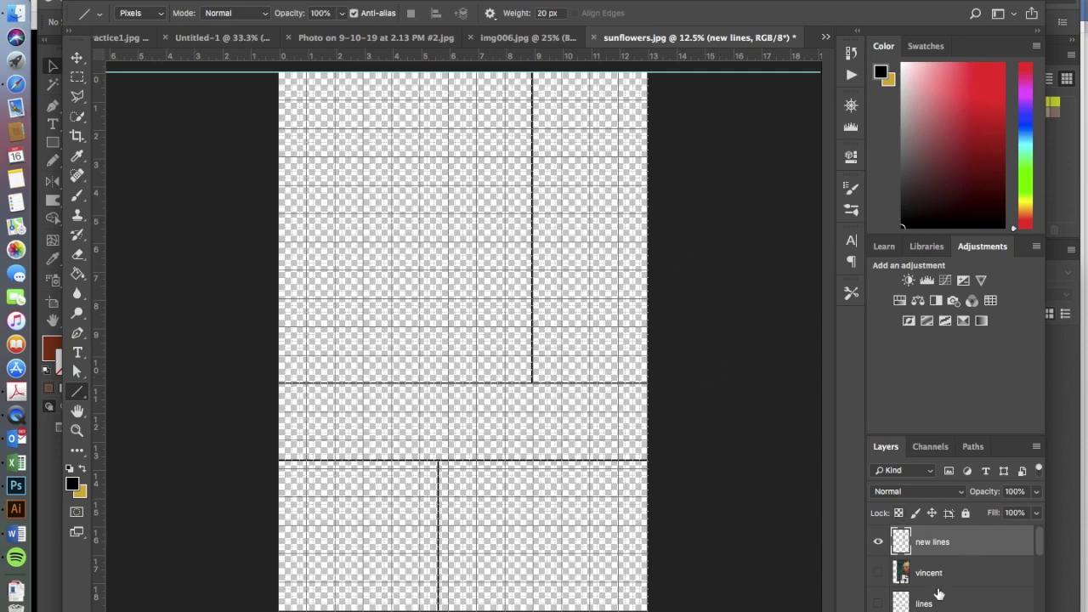
{"action": "scroll", "coordinate": [1028, 531], "scroll_direction": "down", "scroll_amount": 5}
{"action": "scroll", "coordinate": [1027, 531], "scroll_direction": "up", "scroll_amount": 5}
{"action": "left_click", "coordinate": [138, 1]}
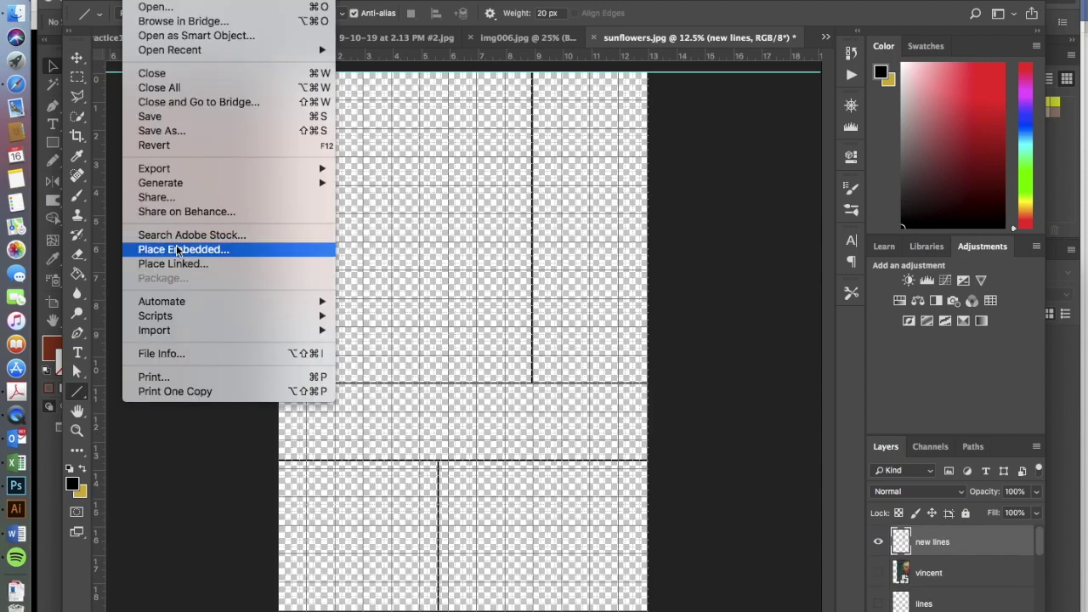
{"action": "left_click", "coordinate": [828, 541]}
Show the vincent layer and move the portrait left and down beneath the panel lines.
{"action": "left_click", "coordinate": [878, 572]}
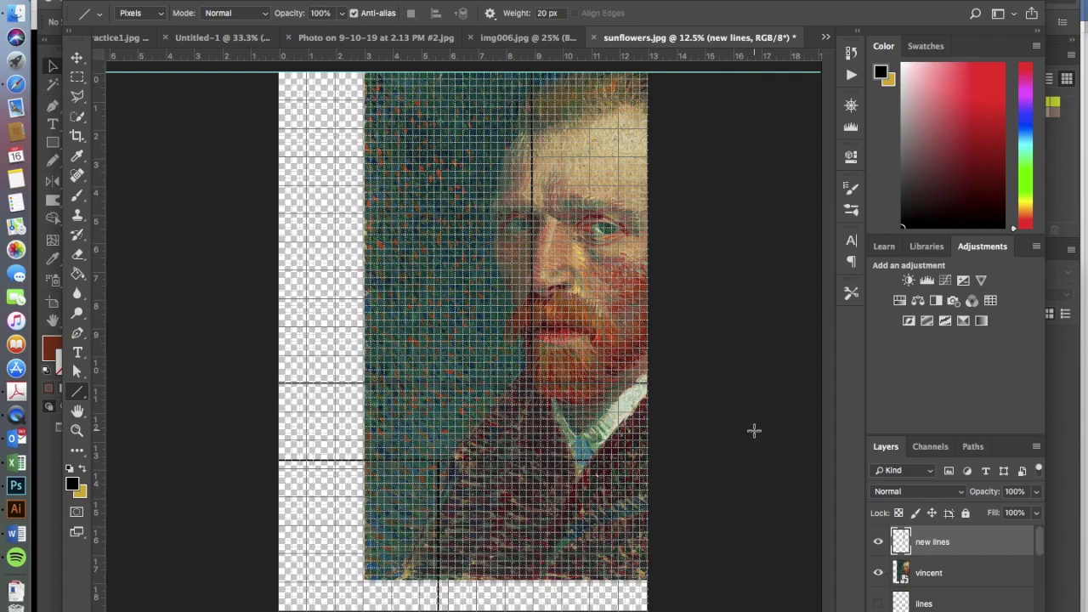
{"action": "left_click_drag", "start_coordinate": [375, 220], "coordinate": [392, 281]}
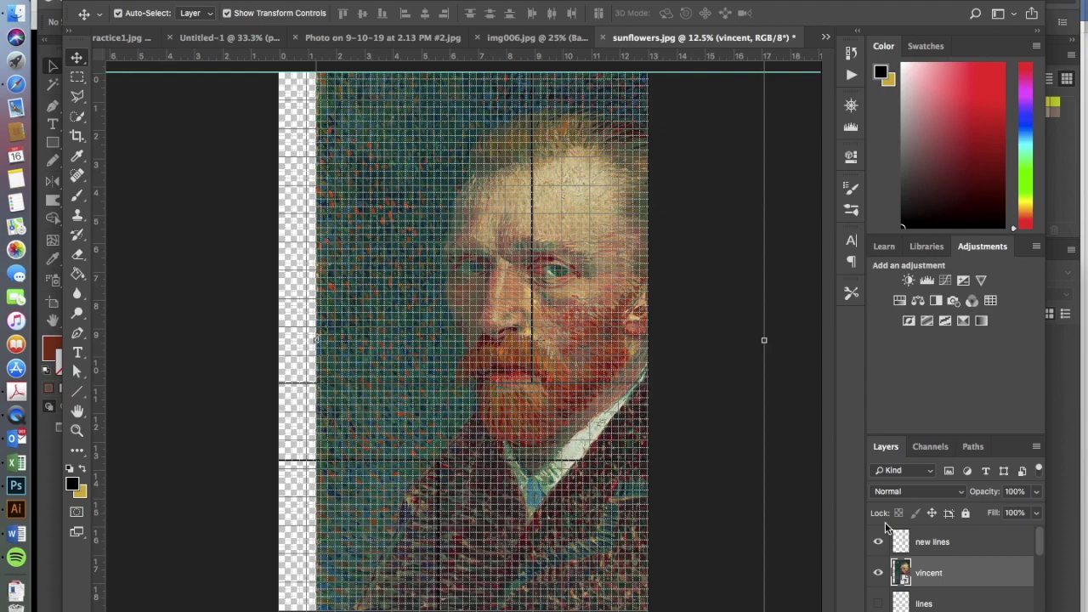
Hide the document grid so only the panel lines overlay the portrait.
{"action": "key", "text": "super+plus"}
{"action": "scroll", "coordinate": [750, 532], "scroll_direction": "up", "scroll_amount": 3}
{"action": "scroll", "coordinate": [750, 532], "scroll_direction": "right", "scroll_amount": 3}
{"action": "key", "text": "super+apostrophe"}
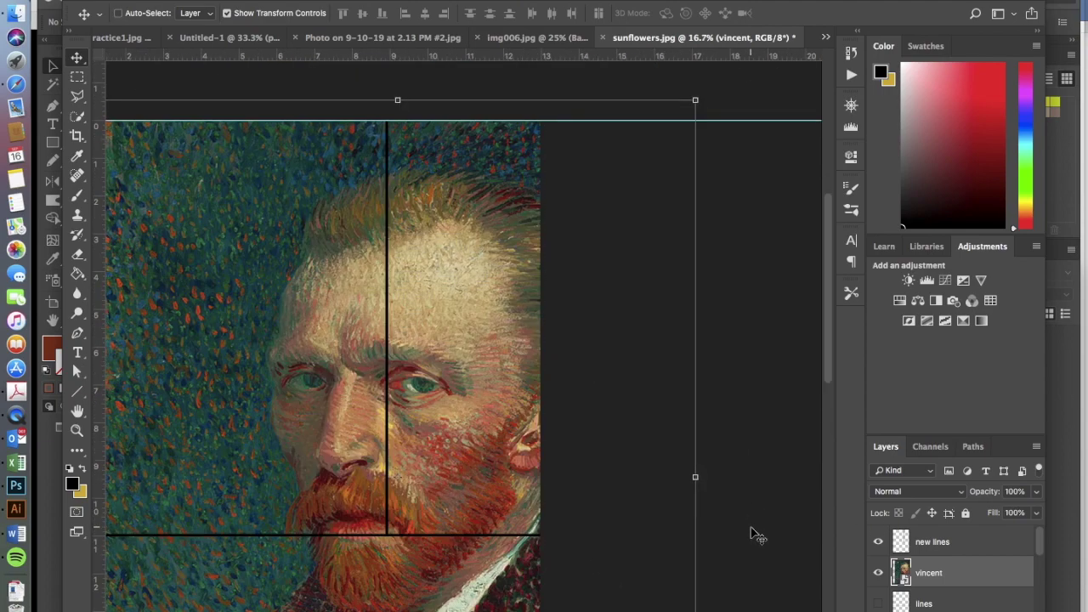
{"action": "key", "text": "super+apostrophe"}
{"action": "key", "text": "super+apostrophe"}
Move the vincent portrait up and right so more of the face sits within the upper-right panel.
{"action": "scroll", "coordinate": [665, 487], "scroll_direction": "left", "scroll_amount": 3}
{"action": "left_click_drag", "start_coordinate": [563, 388], "coordinate": [578, 314]}
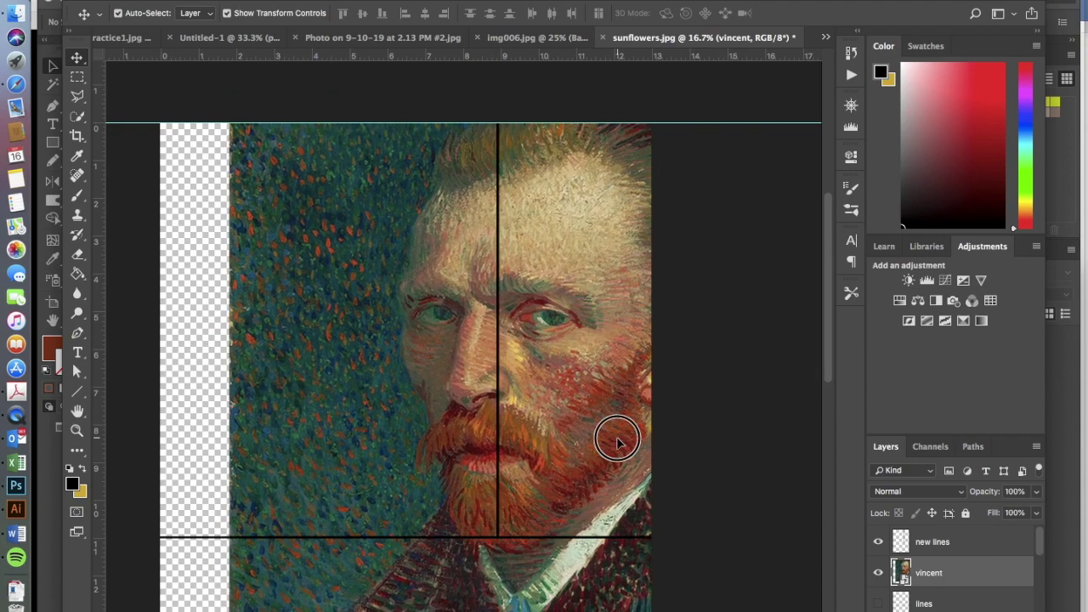
{"action": "left_click_drag", "start_coordinate": [617, 440], "coordinate": [668, 443]}
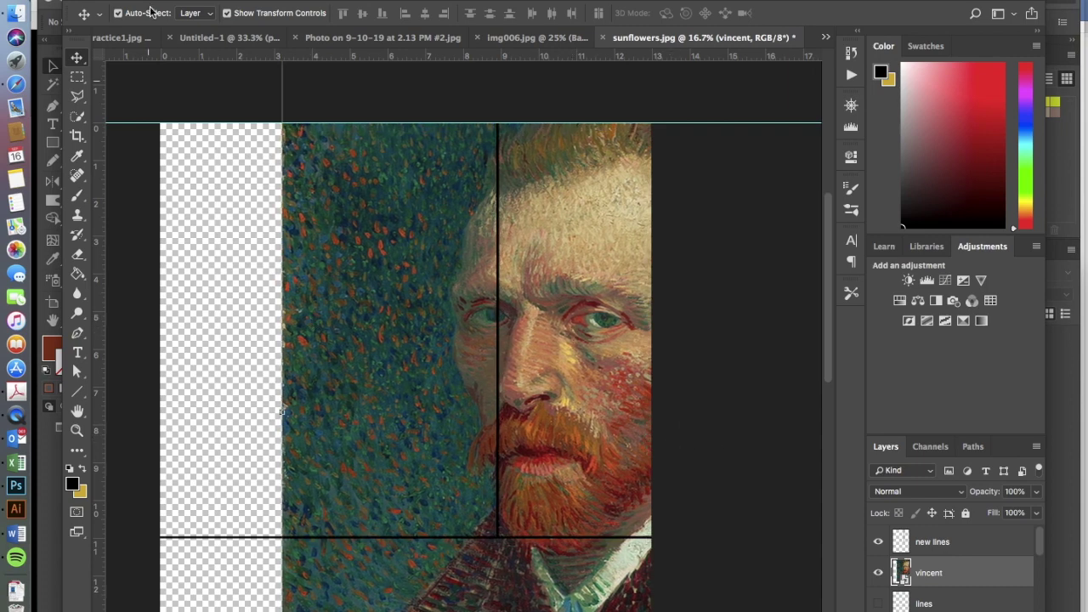
Show the document grid and make a rectangular selection of the upper-right panel along the black lines.
{"action": "left_click", "coordinate": [77, 78]}
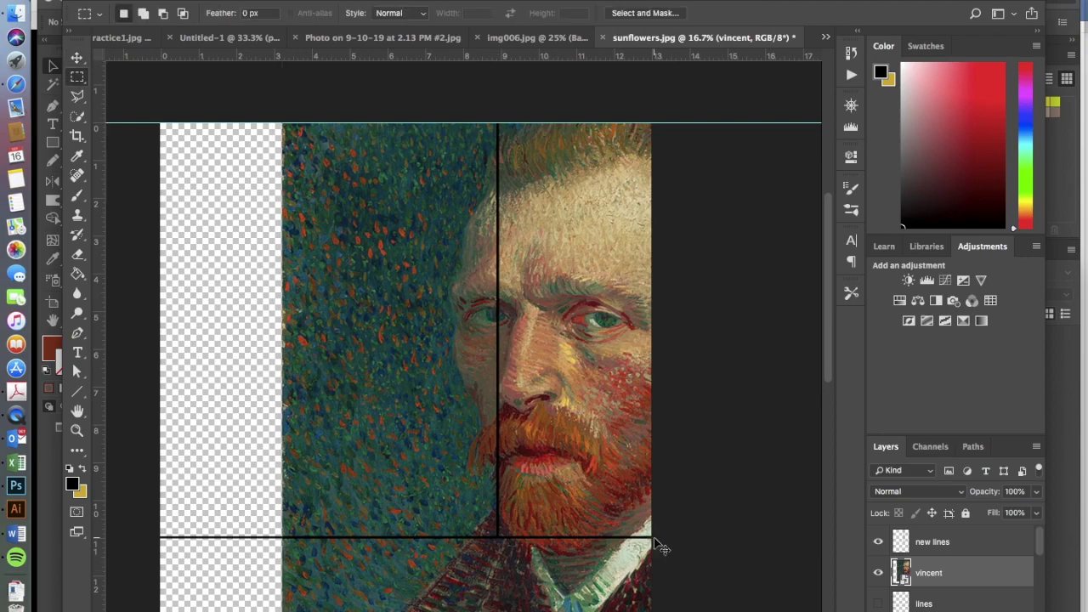
{"action": "key", "text": "super+apostrophe"}
{"action": "key", "text": "super+plus"}
{"action": "scroll", "coordinate": [554, 457], "scroll_direction": "up", "scroll_amount": 5}
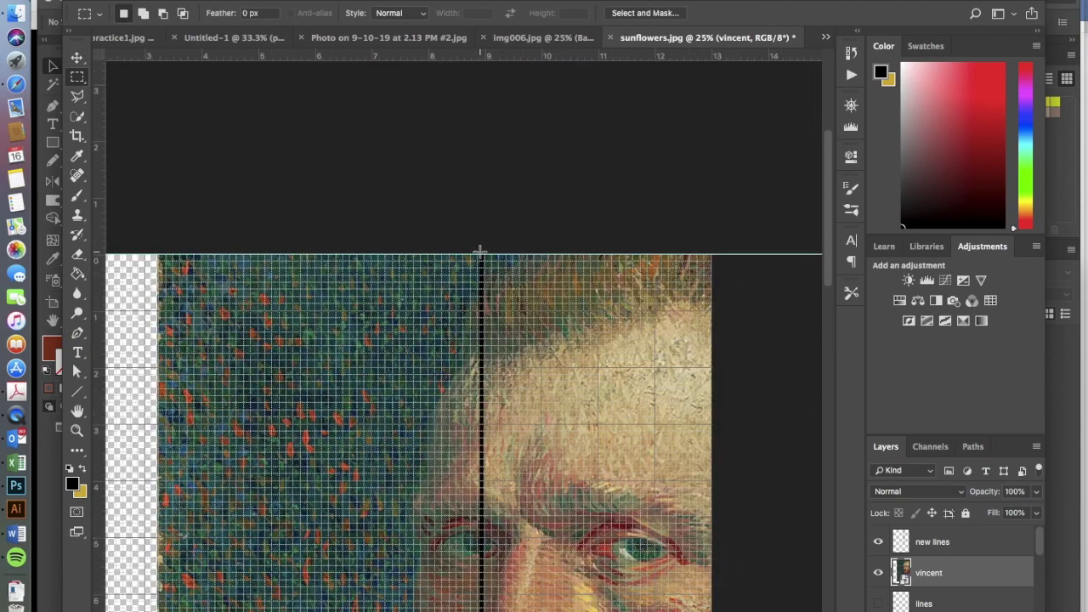
{"action": "left_click_drag", "start_coordinate": [480, 252], "coordinate": [723, 532]}
Check the selection's edges against the panel lines and add a layer mask confining the vincent layer to it.
{"action": "key", "text": "ctrl+plus"}
{"action": "key", "text": "ctrl+plus"}
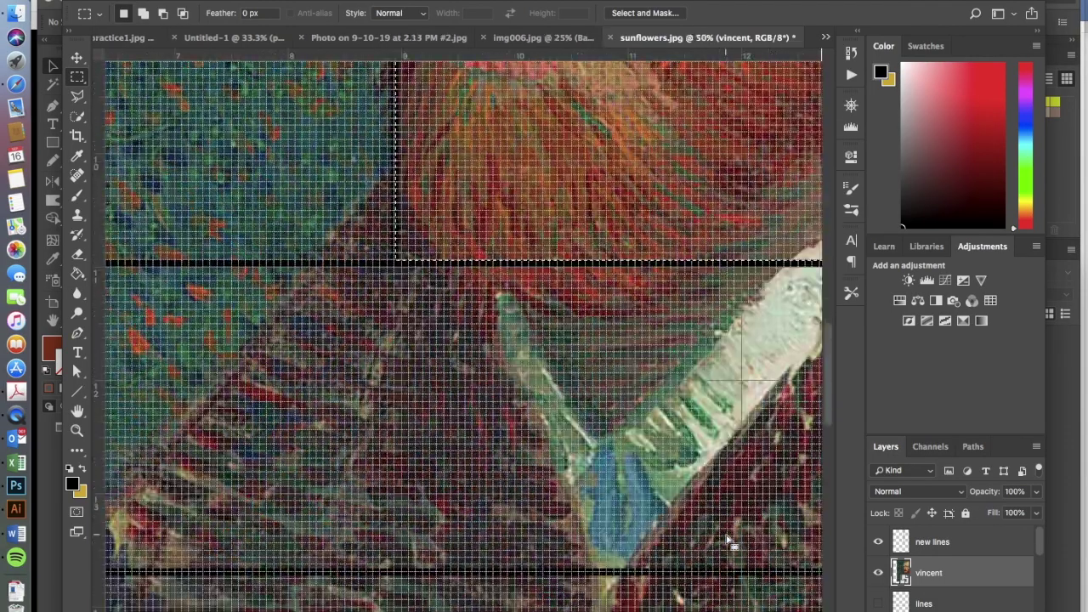
{"action": "scroll", "coordinate": [725, 534], "scroll_direction": "right", "scroll_amount": 5}
{"action": "scroll", "coordinate": [724, 532], "scroll_direction": "up", "scroll_amount": 10}
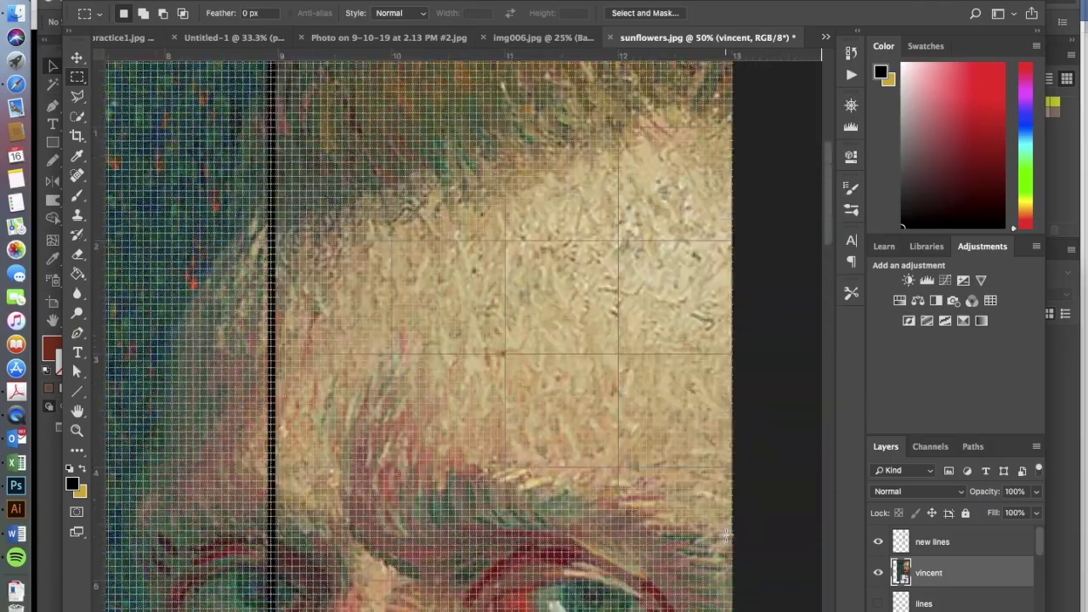
{"action": "scroll", "coordinate": [726, 537], "scroll_direction": "down", "scroll_amount": 10}
{"action": "scroll", "coordinate": [726, 535], "scroll_direction": "right", "scroll_amount": 1}
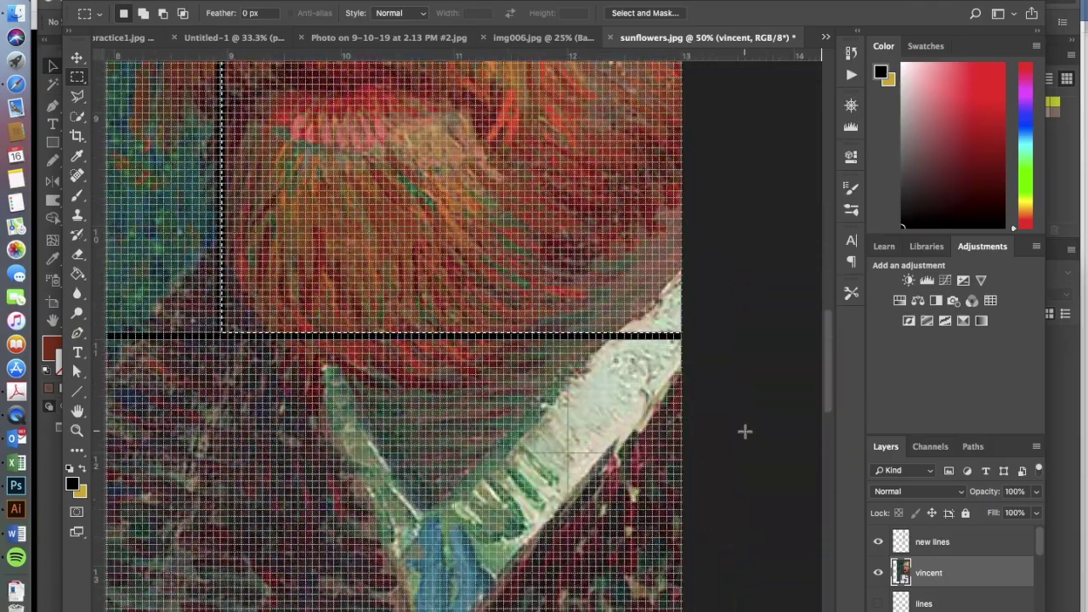
{"action": "key", "text": "ctrl+shift+m"}
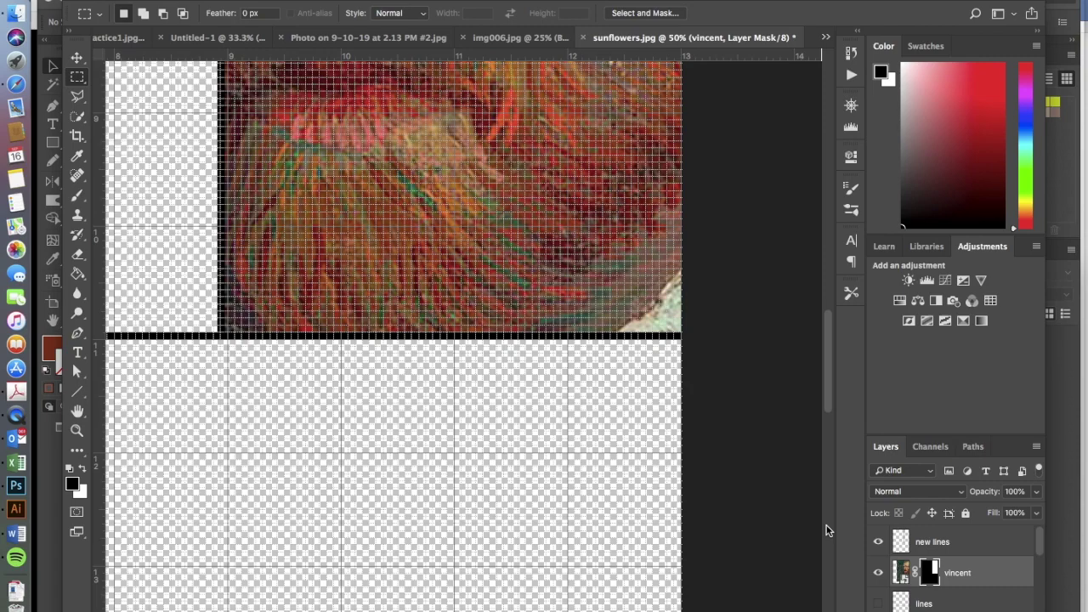
Show the hidden screenshot layer with the red and green field below the lines layer.
{"action": "key", "text": "ctrl+minus"}
{"action": "key", "text": "ctrl+minus"}
{"action": "key", "text": "ctrl+minus"}
{"action": "key", "text": "ctrl+minus"}
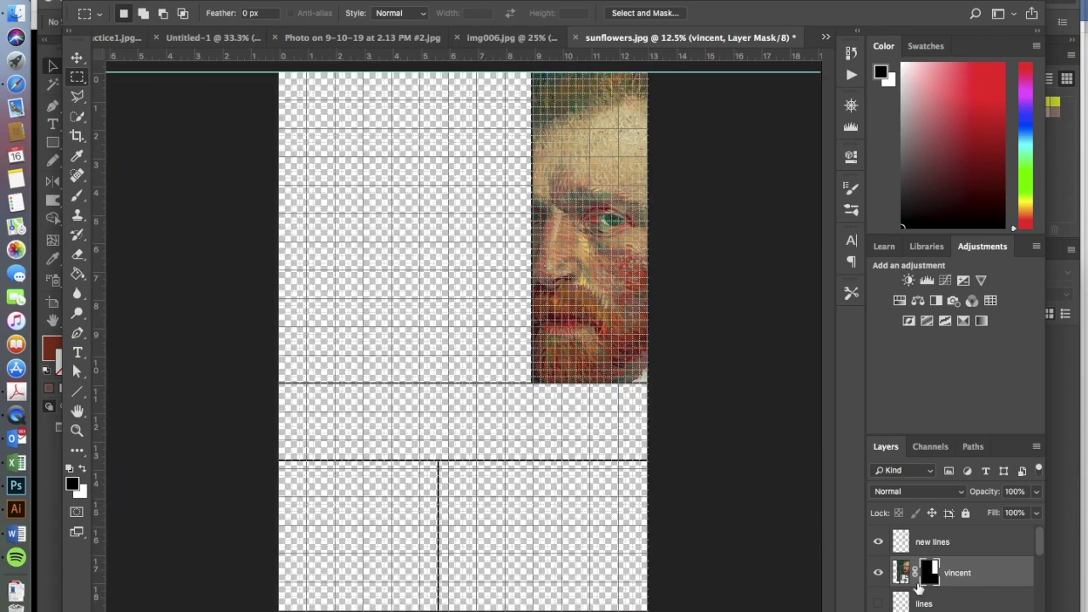
{"action": "scroll", "coordinate": [938, 593], "scroll_direction": "down", "scroll_amount": 1}
{"action": "left_click", "coordinate": [878, 598]}
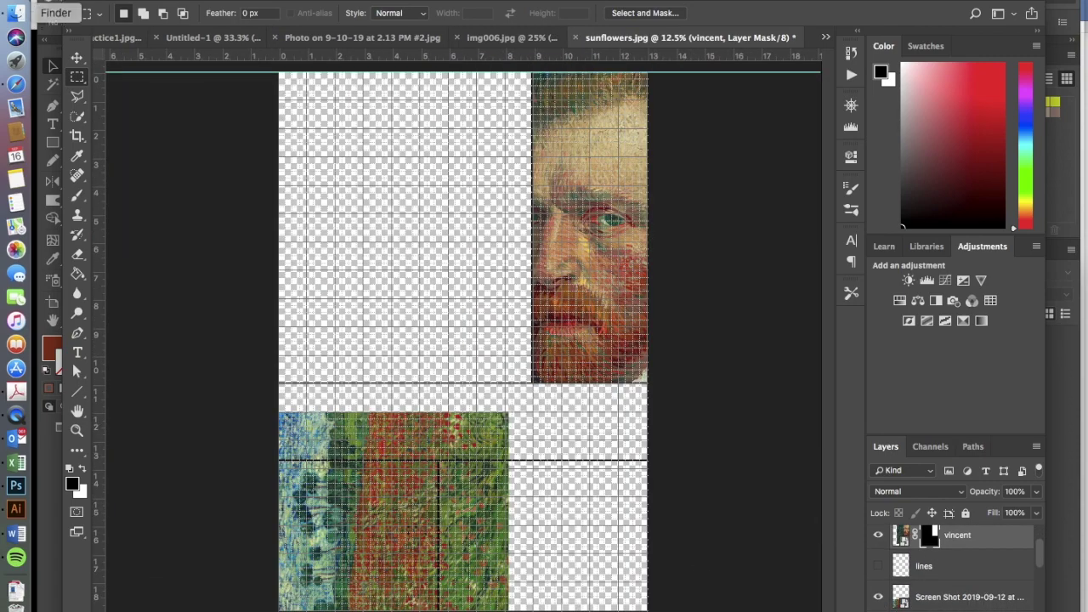
Make a rectangular selection of the lower-left panel, following the panel lines down to the canvas edge.
{"action": "left_click", "coordinate": [76, 57]}
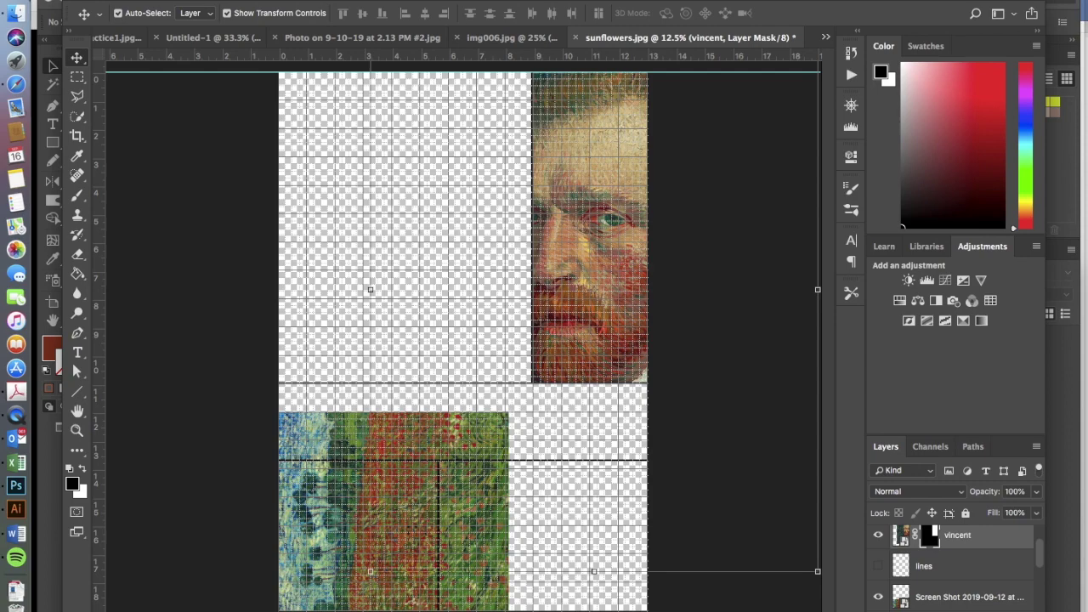
{"action": "left_click", "coordinate": [77, 78]}
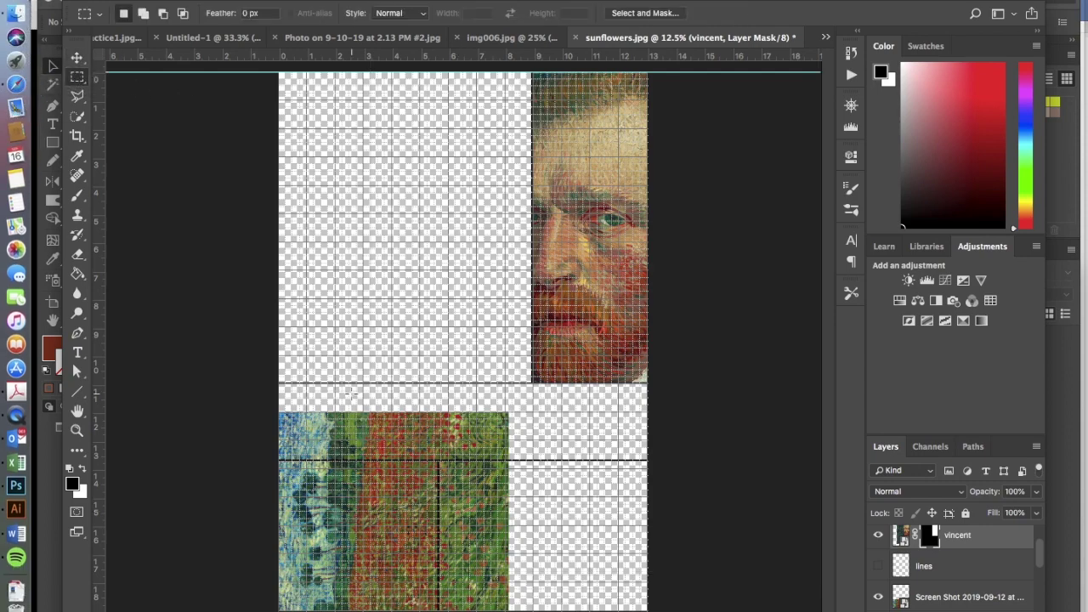
{"action": "key", "text": "super+plus"}
{"action": "scroll", "coordinate": [337, 490], "scroll_direction": "down", "scroll_amount": 3}
{"action": "scroll", "coordinate": [337, 490], "scroll_direction": "left", "scroll_amount": 3}
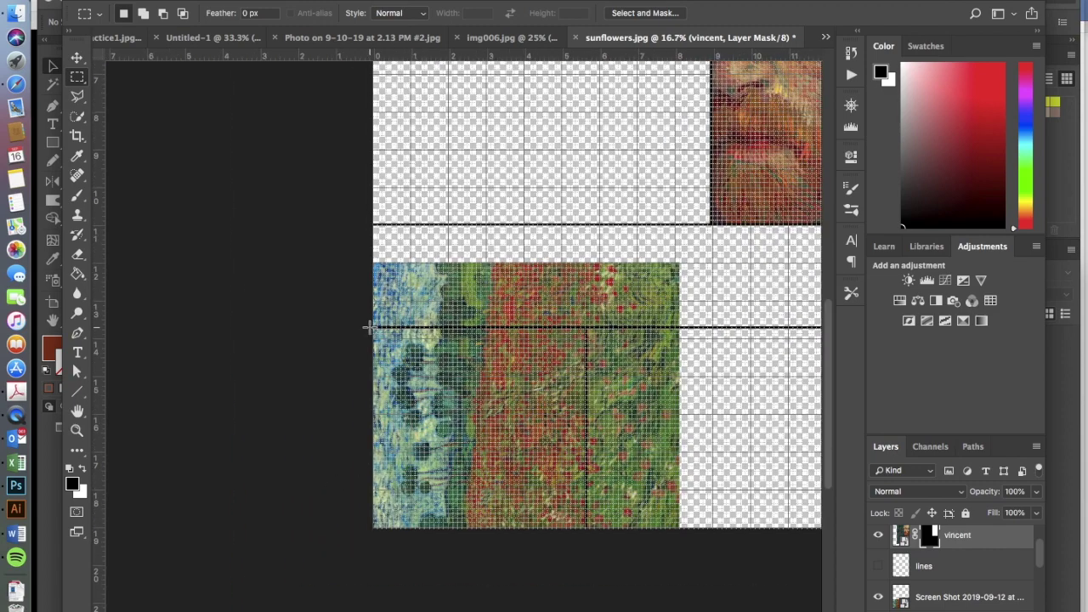
{"action": "left_click_drag", "start_coordinate": [368, 327], "coordinate": [586, 587]}
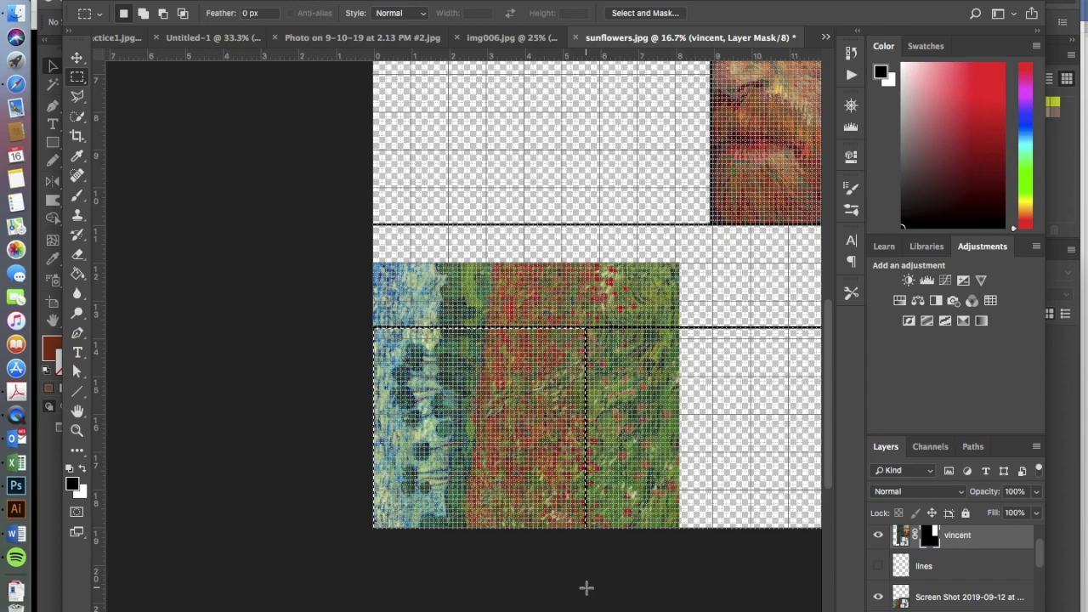
Add a layer mask to the Screen Shot 2019-09-12 at 8.56.27 AM layer, confining it to the selected panel.
{"action": "left_click", "coordinate": [933, 611]}
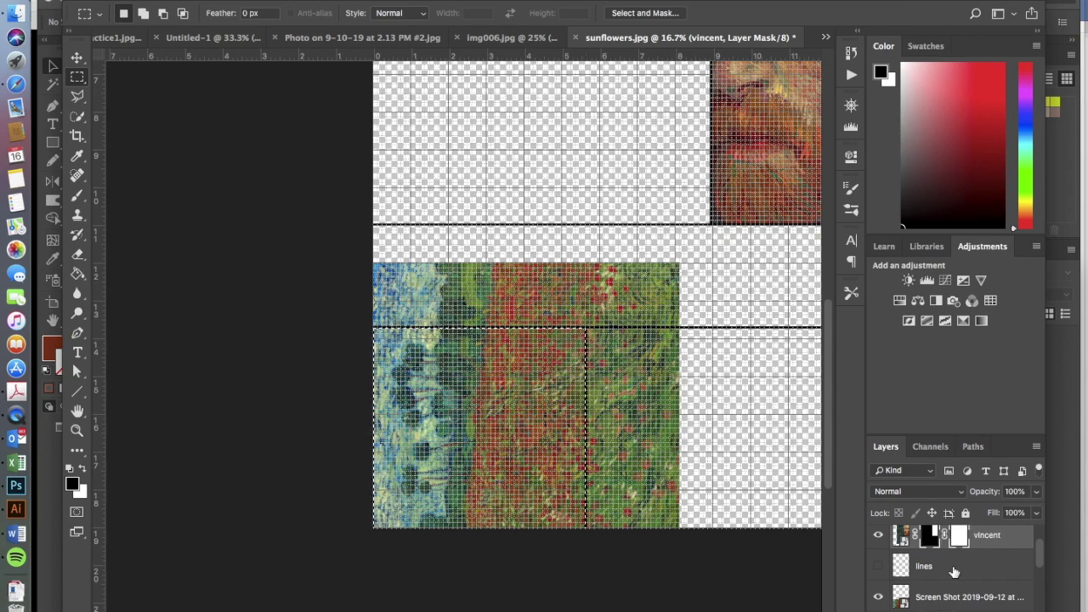
{"action": "key", "text": "super+z"}
{"action": "left_click", "coordinate": [933, 596]}
{"action": "left_click", "coordinate": [933, 611]}
{"action": "scroll", "coordinate": [773, 603], "scroll_direction": "right", "scroll_amount": 2}
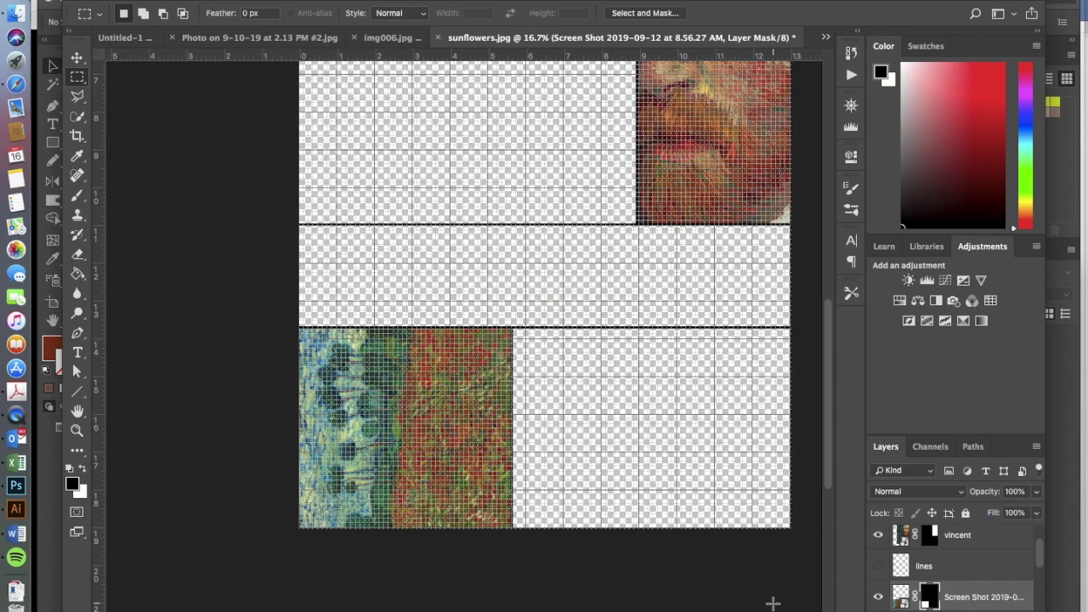
Select the wheatfield layer and make it visible beneath the masked pictures.
{"action": "scroll", "coordinate": [916, 580], "scroll_direction": "down", "scroll_amount": 2}
{"action": "left_click", "coordinate": [916, 583]}
{"action": "left_click", "coordinate": [879, 586]}
{"action": "scroll", "coordinate": [597, 377], "scroll_direction": "up", "scroll_amount": 3}
{"action": "scroll", "coordinate": [598, 376], "scroll_direction": "right", "scroll_amount": 2}
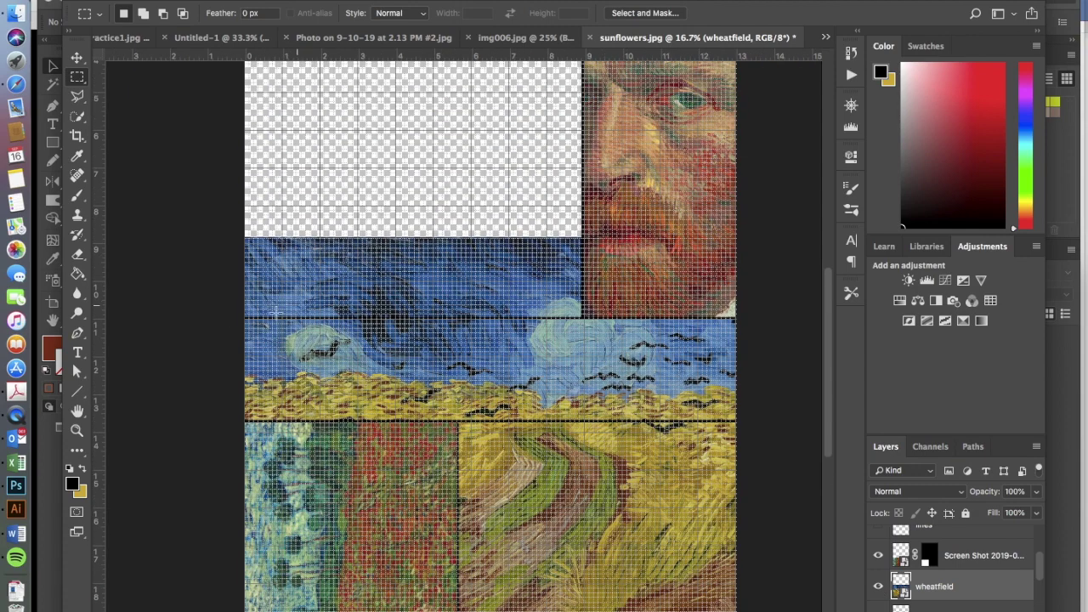
Select the full-width middle panel and mask the wheatfield layer to that band.
{"action": "left_click_drag", "start_coordinate": [239, 319], "coordinate": [215, 315]}
{"action": "key", "text": "v"}
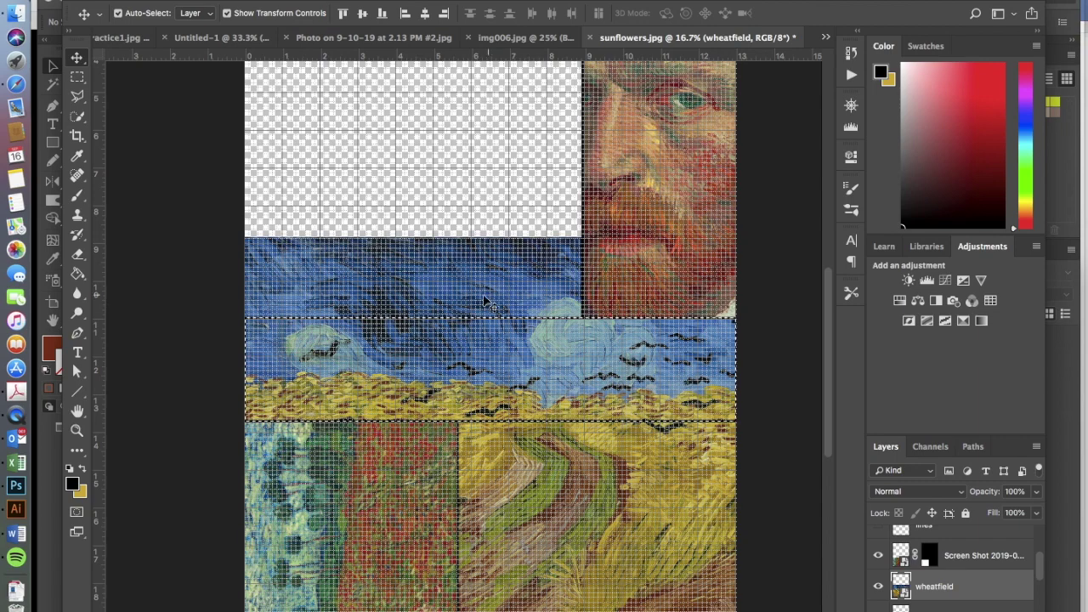
{"action": "left_click", "coordinate": [945, 610]}
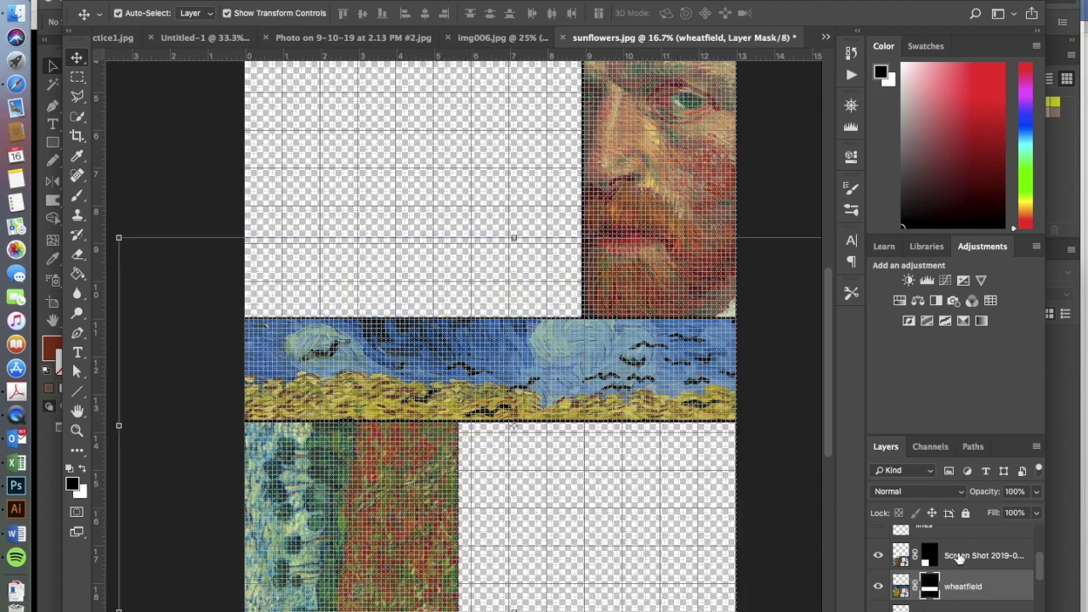
Select Layer 0 with the sunflowers painting and make it visible.
{"action": "scroll", "coordinate": [958, 557], "scroll_direction": "down", "scroll_amount": 1}
{"action": "left_click", "coordinate": [951, 580]}
{"action": "scroll", "coordinate": [945, 571], "scroll_direction": "down", "scroll_amount": 2}
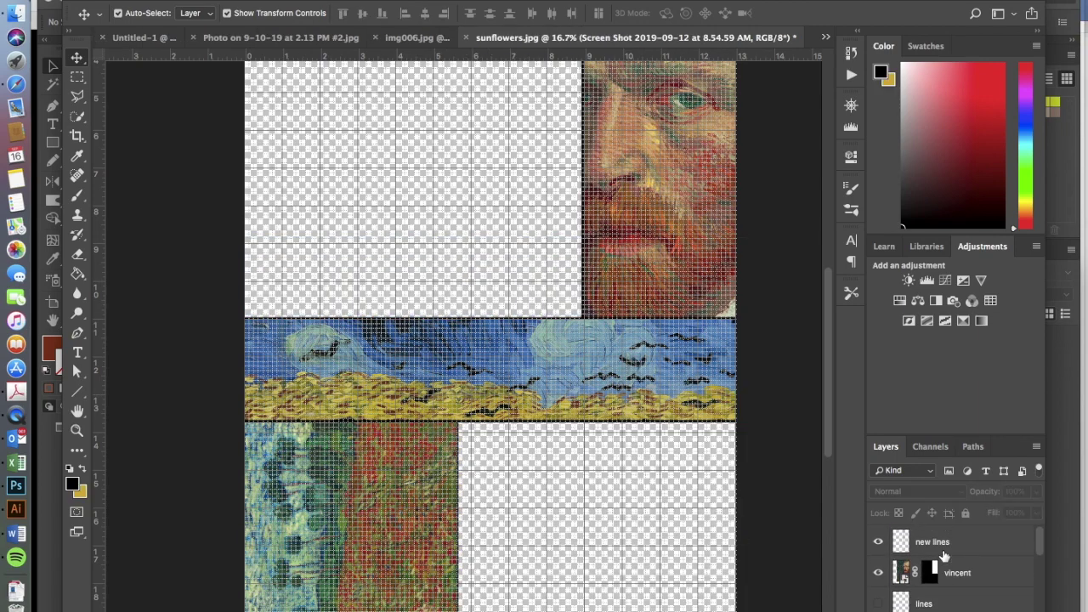
{"action": "left_click", "coordinate": [941, 573]}
{"action": "left_click", "coordinate": [877, 572]}
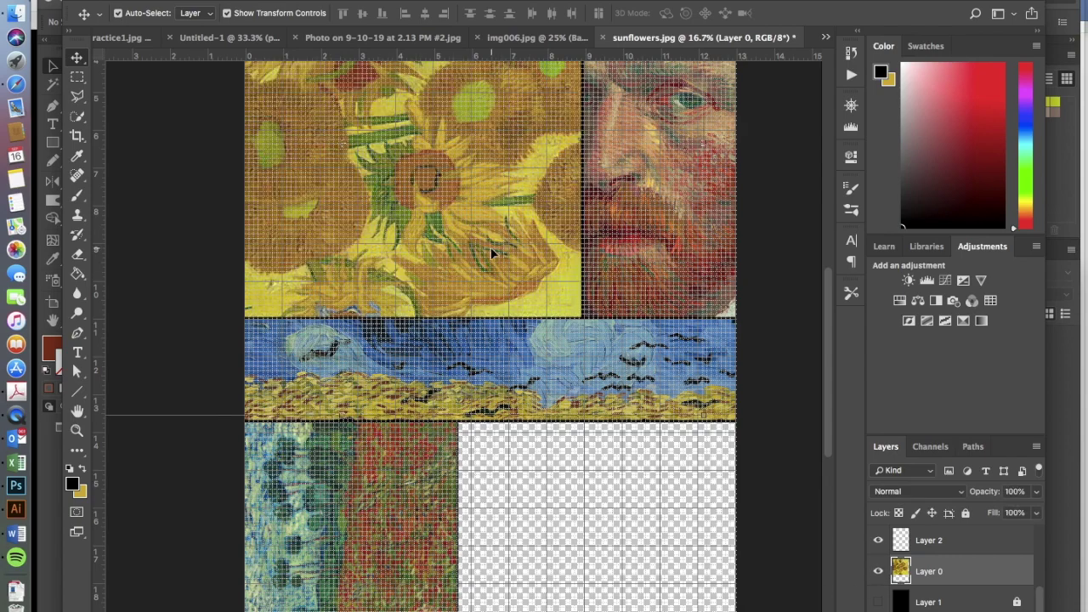
Move the sunflowers painting down and to the right and scale it down so it covers the lower-right panel.
{"action": "scroll", "coordinate": [490, 247], "scroll_direction": "up", "scroll_amount": 5}
{"action": "scroll", "coordinate": [490, 247], "scroll_direction": "down", "scroll_amount": 3}
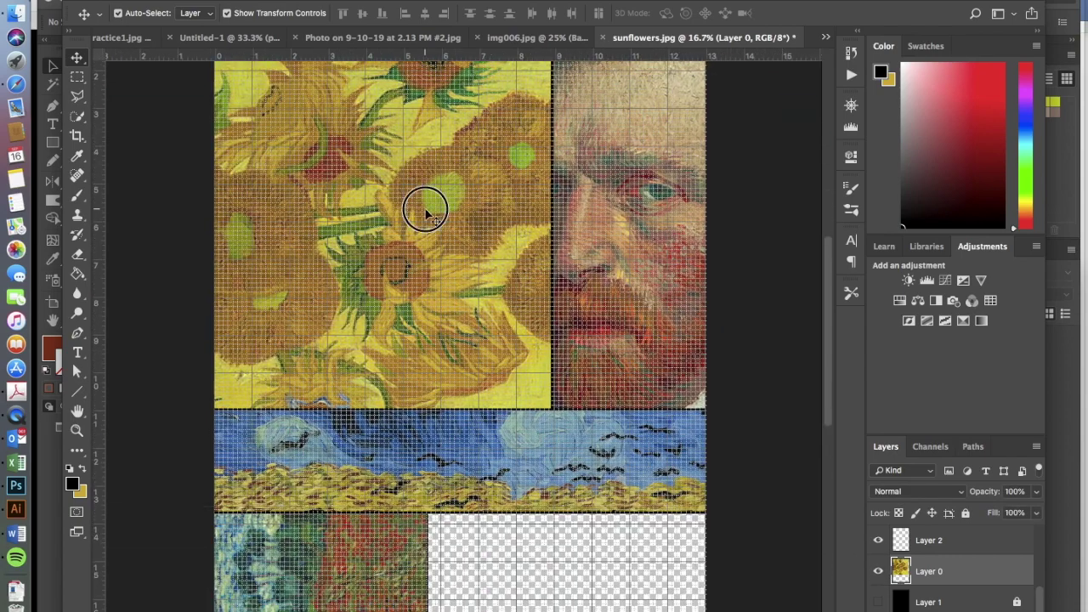
{"action": "left_click_drag", "start_coordinate": [425, 210], "coordinate": [637, 534]}
{"action": "scroll", "coordinate": [721, 577], "scroll_direction": "down", "scroll_amount": 4}
{"action": "key", "text": "super+minus"}
{"action": "left_click_drag", "start_coordinate": [525, 471], "coordinate": [551, 480]}
{"action": "key", "text": "Return"}
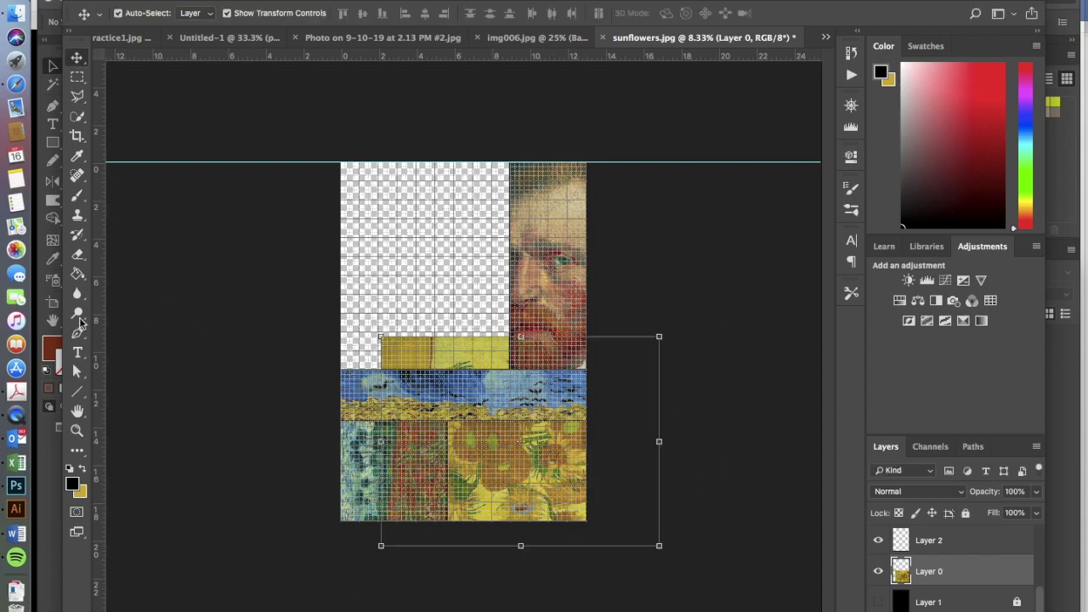
Select the lower-right panel along its lines and mask Layer 0 to that selection.
{"action": "key", "text": "m"}
{"action": "key", "text": "super+plus"}
{"action": "key", "text": "super+plus"}
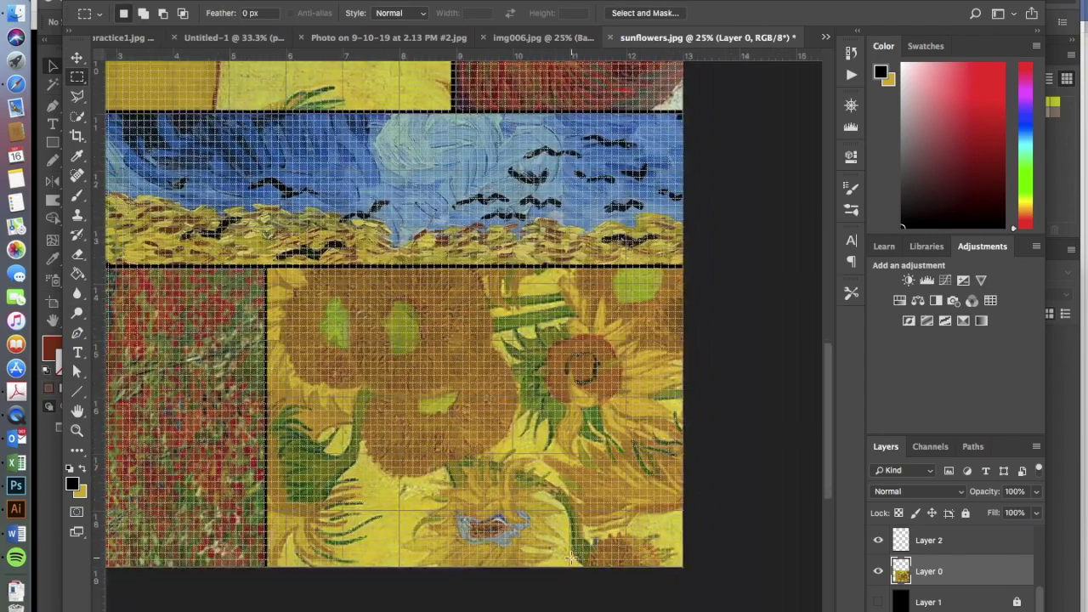
{"action": "left_click_drag", "start_coordinate": [265, 265], "coordinate": [755, 611]}
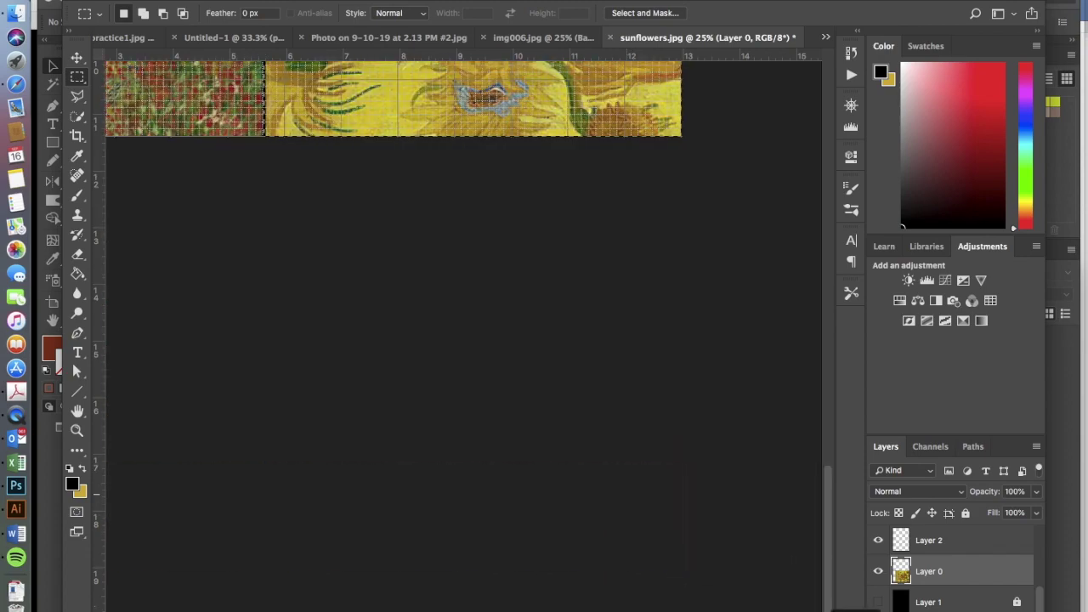
{"action": "scroll", "coordinate": [707, 466], "scroll_direction": "up", "scroll_amount": 5}
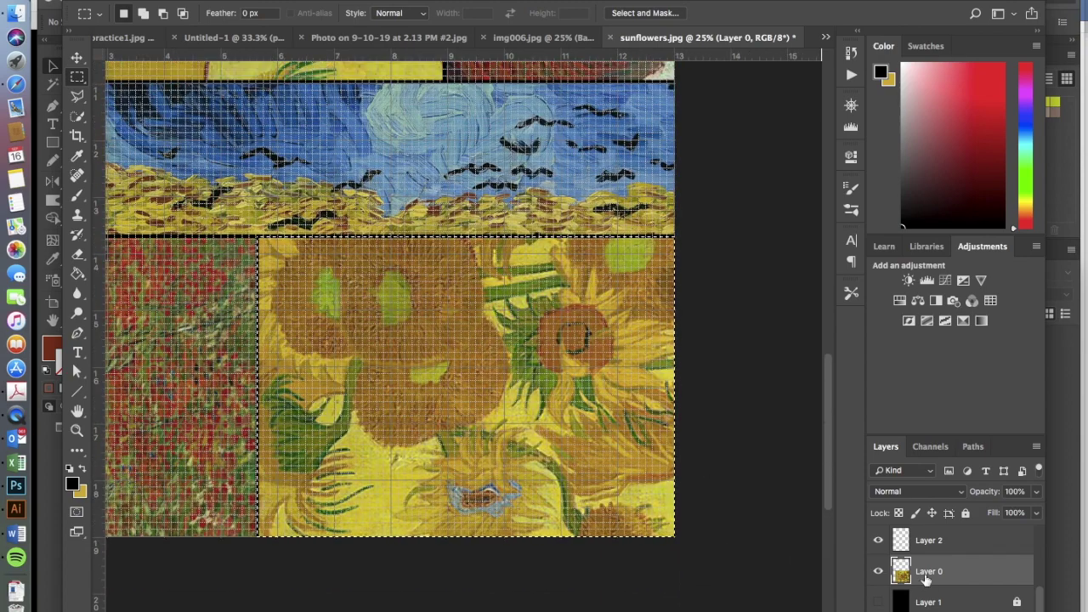
{"action": "left_click", "coordinate": [934, 610]}
Show the hidden irises screenshot layer located between the wheatfield layer and Layer 2.
{"action": "scroll", "coordinate": [706, 401], "scroll_direction": "up", "scroll_amount": 5}
{"action": "scroll", "coordinate": [706, 401], "scroll_direction": "left", "scroll_amount": 3}
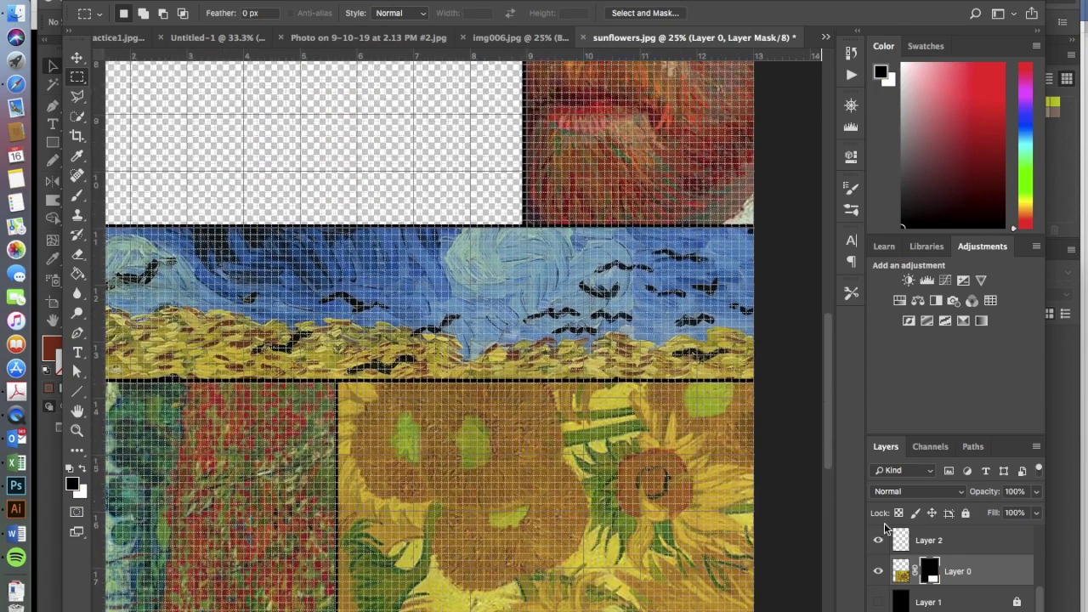
{"action": "scroll", "coordinate": [950, 567], "scroll_direction": "down", "scroll_amount": 3}
{"action": "scroll", "coordinate": [950, 567], "scroll_direction": "down", "scroll_amount": 3}
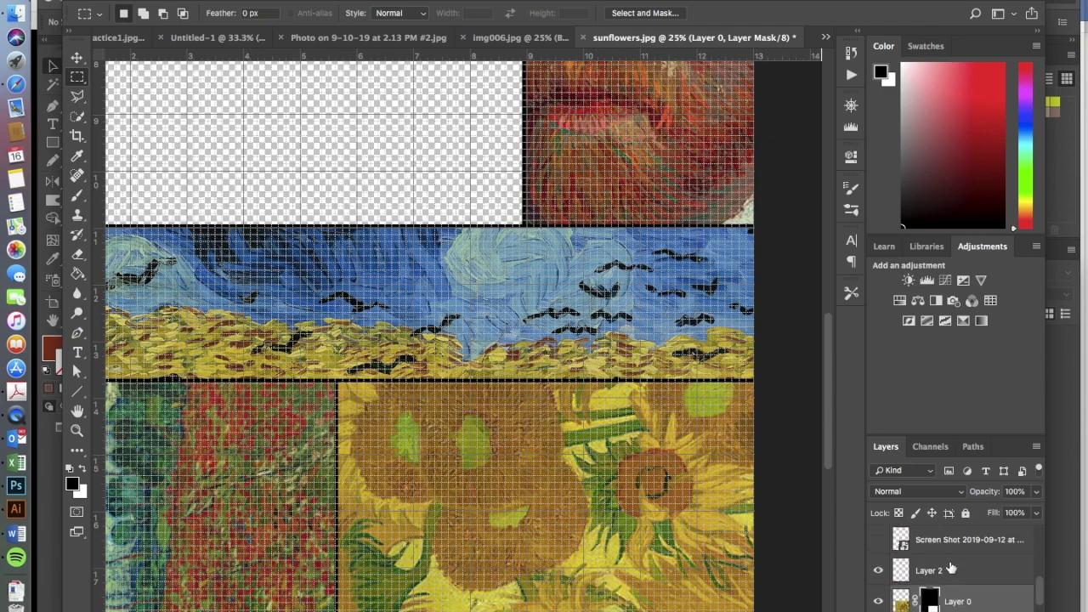
{"action": "left_click", "coordinate": [879, 569]}
{"action": "key", "text": "v"}
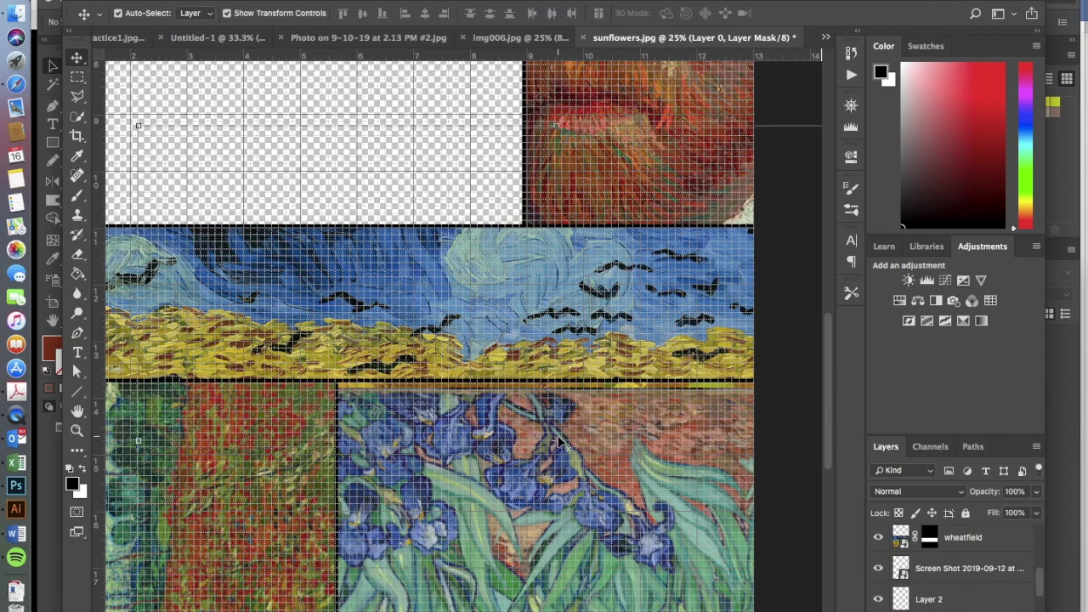
{"action": "left_click_drag", "start_coordinate": [557, 500], "coordinate": [267, 5]}
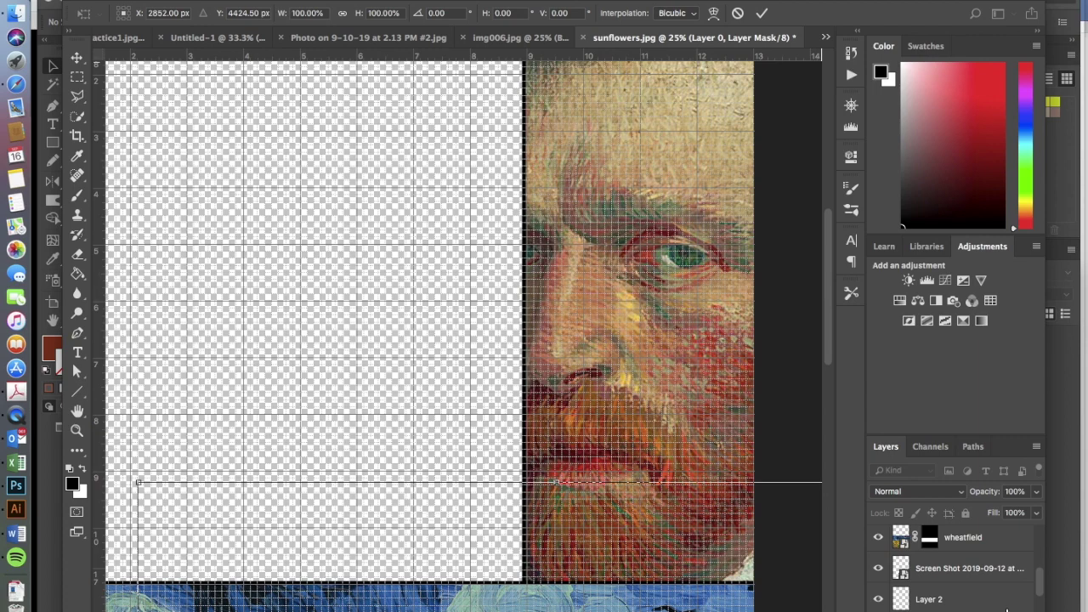
{"action": "scroll", "coordinate": [1006, 609], "scroll_direction": "up", "scroll_amount": 3}
{"action": "scroll", "coordinate": [956, 587], "scroll_direction": "down", "scroll_amount": 2}
{"action": "key", "text": "Return"}
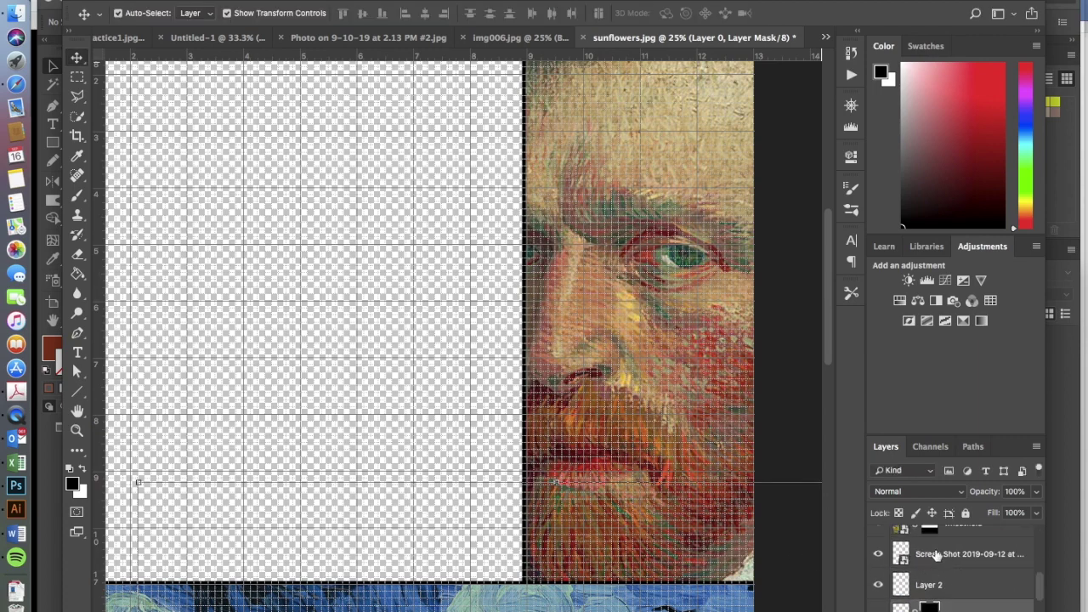
Select the irises screenshot layer and move the picture up and left toward the empty upper-left panel.
{"action": "left_click", "coordinate": [935, 554]}
{"action": "scroll", "coordinate": [490, 553], "scroll_direction": "down", "scroll_amount": 7}
{"action": "scroll", "coordinate": [490, 553], "scroll_direction": "left", "scroll_amount": 2}
{"action": "scroll", "coordinate": [490, 553], "scroll_direction": "up", "scroll_amount": 1}
{"action": "mouse_move", "coordinate": [661, 285]}
{"action": "left_mouse_down"}
{"action": "mouse_move", "coordinate": [490, 43]}
{"action": "mouse_move", "coordinate": [320, 85]}
{"action": "left_mouse_up"}
{"action": "scroll", "coordinate": [357, 246], "scroll_direction": "up", "scroll_amount": 7}
{"action": "scroll", "coordinate": [357, 246], "scroll_direction": "left", "scroll_amount": 1}
{"action": "left_click_drag", "start_coordinate": [336, 422], "coordinate": [314, 12]}
{"action": "key", "text": "super+minus"}
{"action": "key", "text": "super+minus"}
{"action": "left_click_drag", "start_coordinate": [322, 381], "coordinate": [325, 195]}
{"action": "left_click_drag", "start_coordinate": [488, 347], "coordinate": [453, 264]}
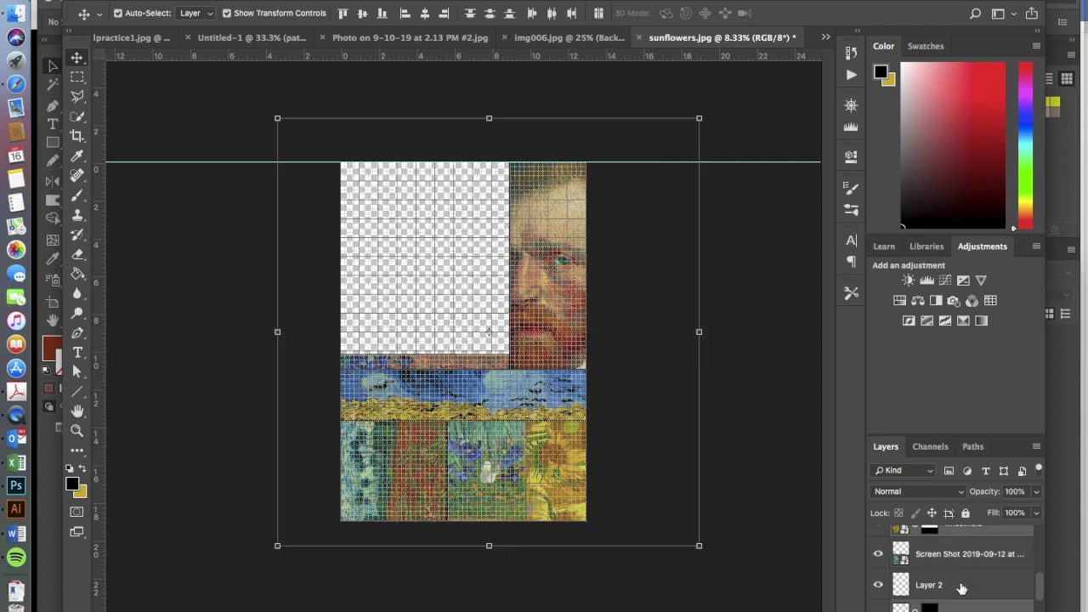
Move the irises picture up over the upper-left panel and rotate it -90 degrees.
{"action": "left_click", "coordinate": [942, 561]}
{"action": "left_click_drag", "start_coordinate": [455, 367], "coordinate": [472, 196]}
{"action": "left_click_drag", "start_coordinate": [554, 175], "coordinate": [513, 372]}
{"action": "key", "text": "Return"}
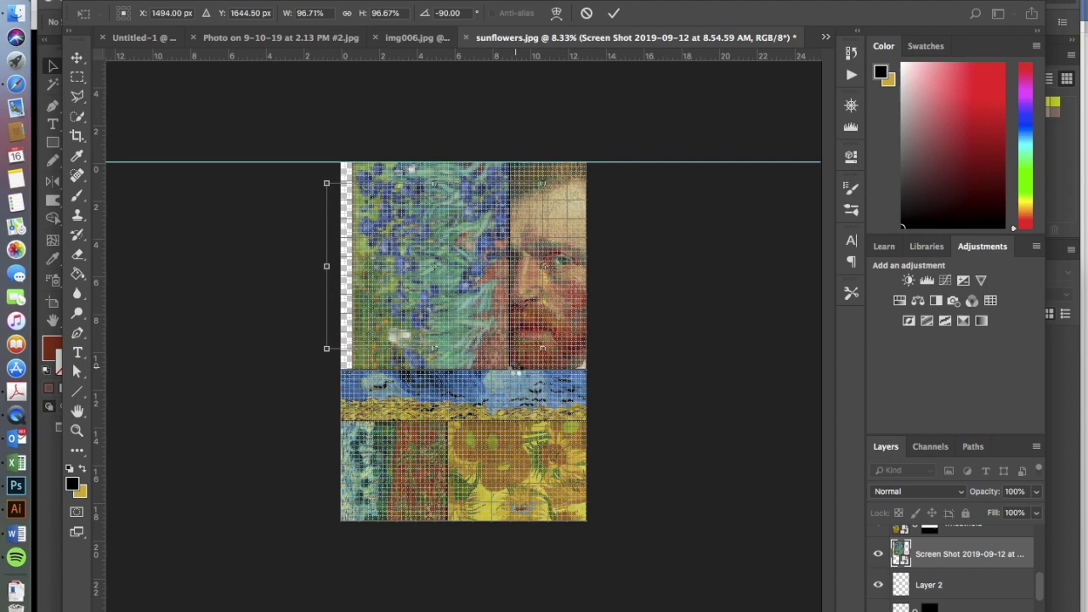
Enlarge the rotated irises picture and shift it up and left so it completely covers the upper-left panel.
{"action": "left_click_drag", "start_coordinate": [455, 323], "coordinate": [438, 319]}
{"action": "left_click_drag", "start_coordinate": [500, 370], "coordinate": [660, 577]}
{"action": "key", "text": "Return"}
{"action": "key", "text": "Return"}
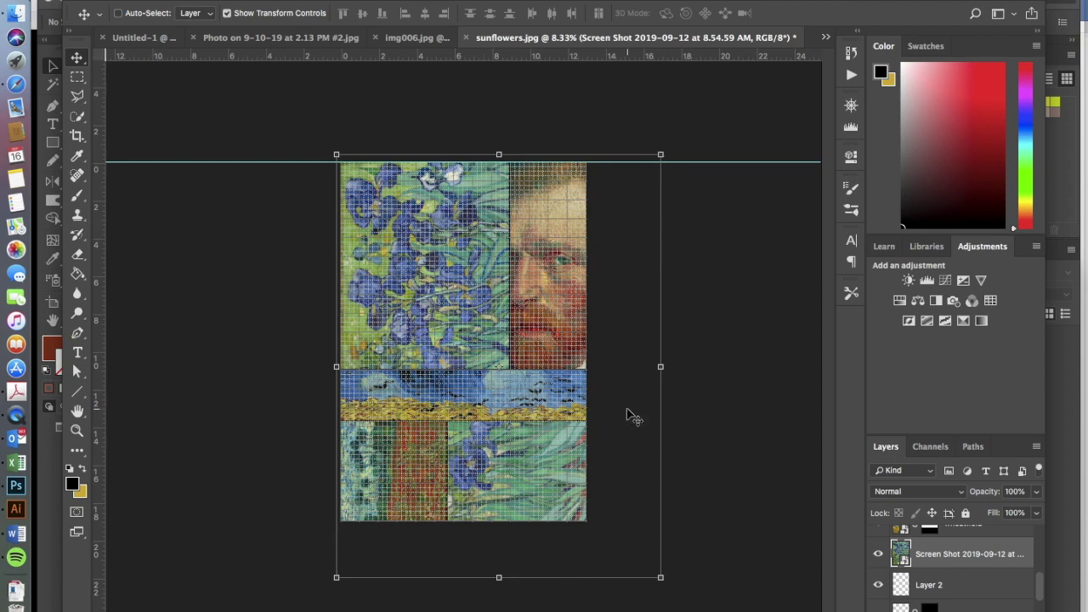
{"action": "left_click_drag", "start_coordinate": [433, 274], "coordinate": [384, 236]}
Select the upper-left panel, check its edges against the lines, and mask the irises layer to that selection.
{"action": "key", "text": "m"}
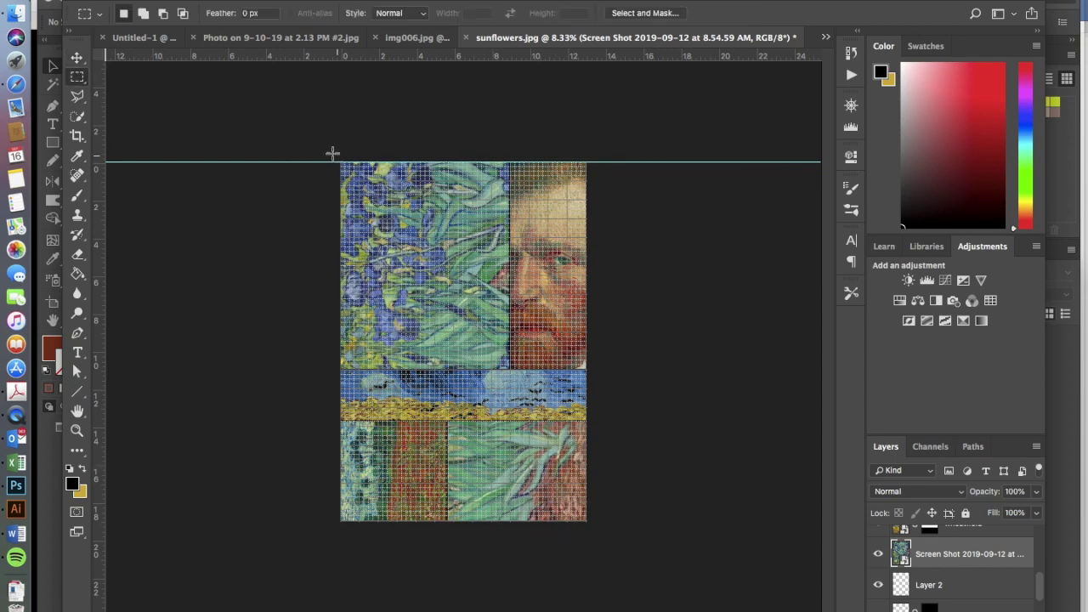
{"action": "left_click_drag", "start_coordinate": [332, 153], "coordinate": [509, 370]}
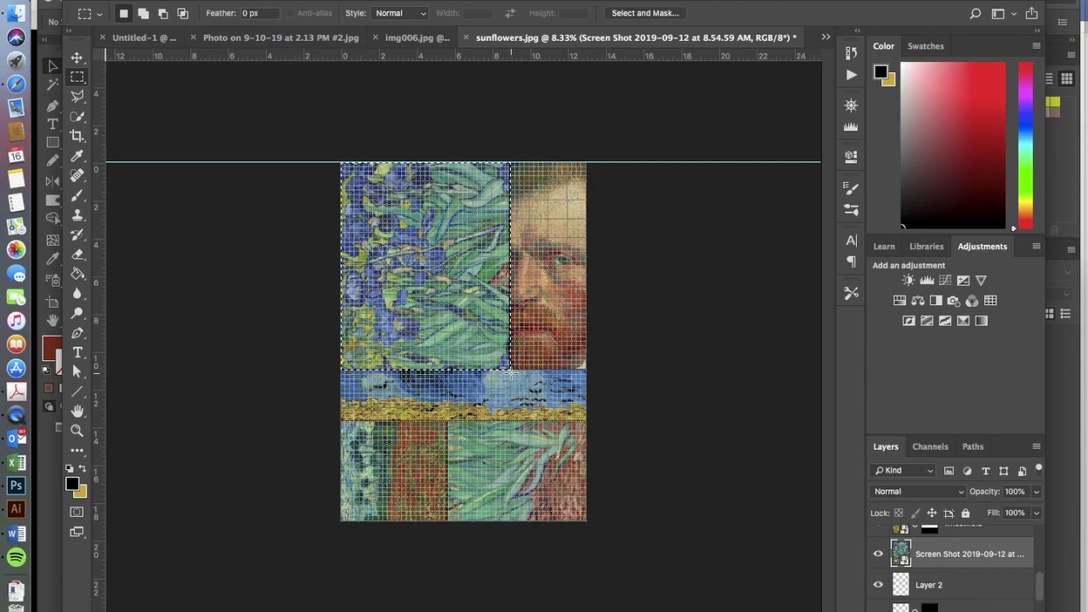
{"action": "key", "text": "ctrl+plus"}
{"action": "key", "text": "ctrl+plus"}
{"action": "key", "text": "ctrl+plus"}
{"action": "key", "text": "ctrl+plus"}
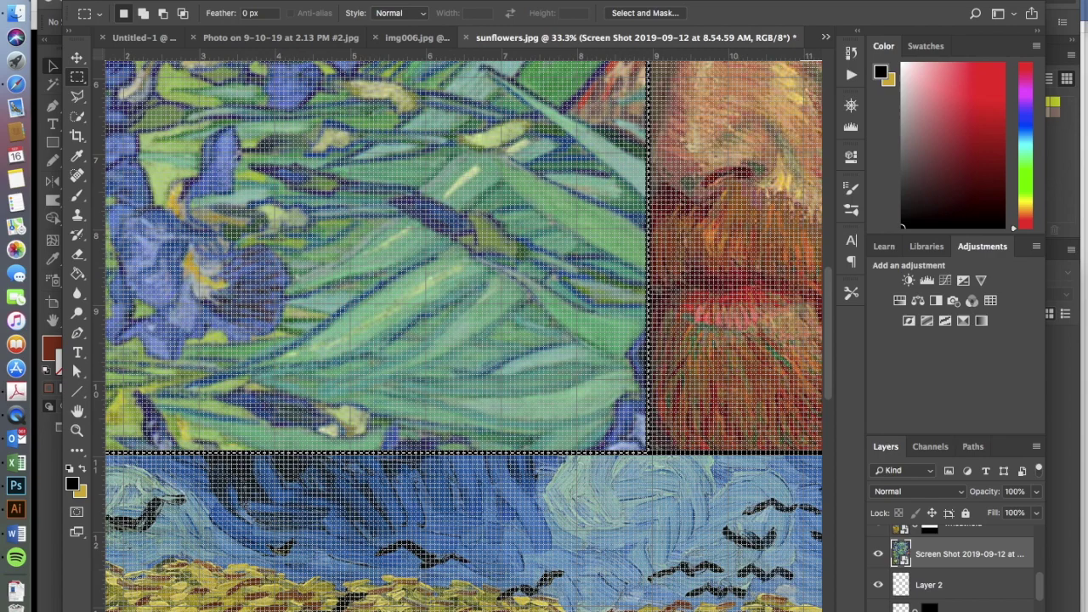
{"action": "key", "text": "ctrl+minus"}
{"action": "key", "text": "ctrl+minus"}
{"action": "key", "text": "ctrl+minus"}
{"action": "key", "text": "ctrl+minus"}
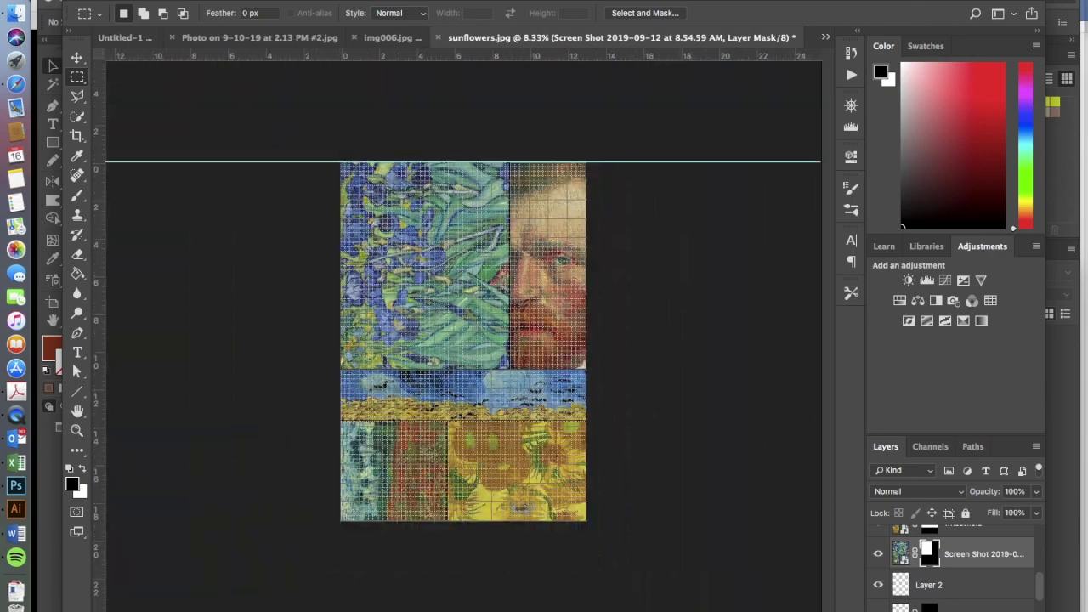